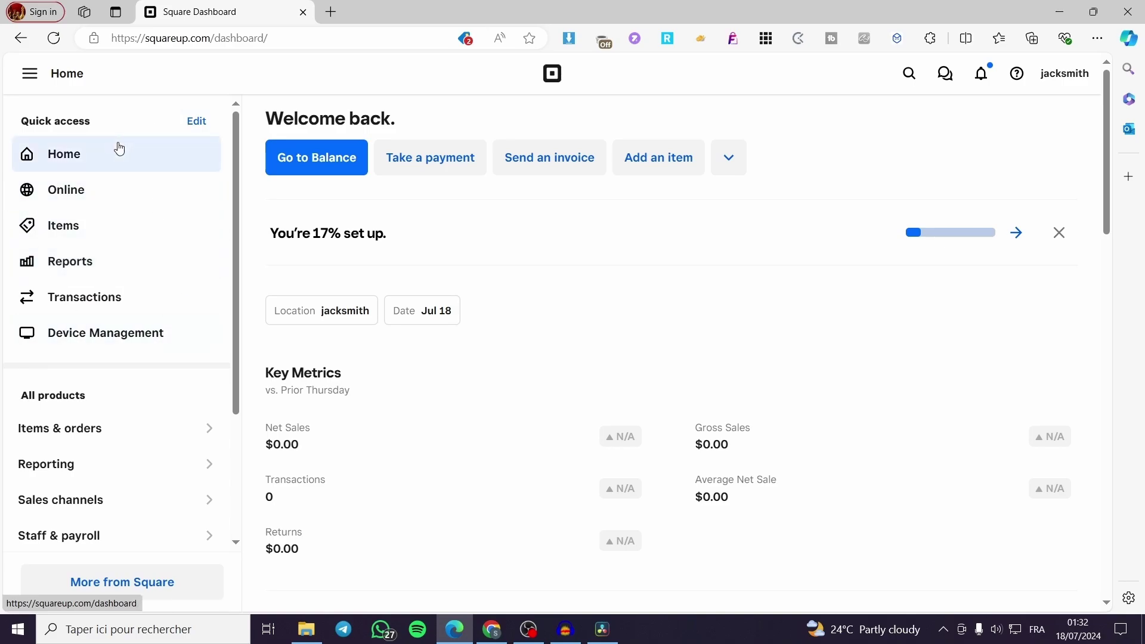
# Go to Account & Settings from the sidebar Settings menu and expand the Fulfillment section.
pyautogui.scroll(-3, 119, 149)
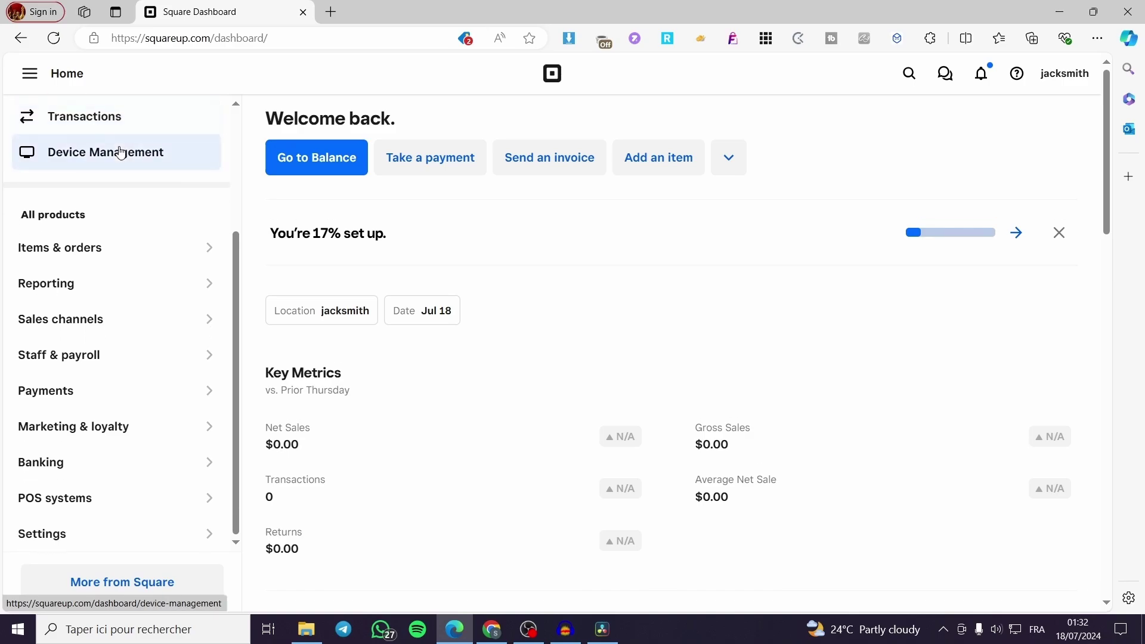
pyautogui.click(103, 541)
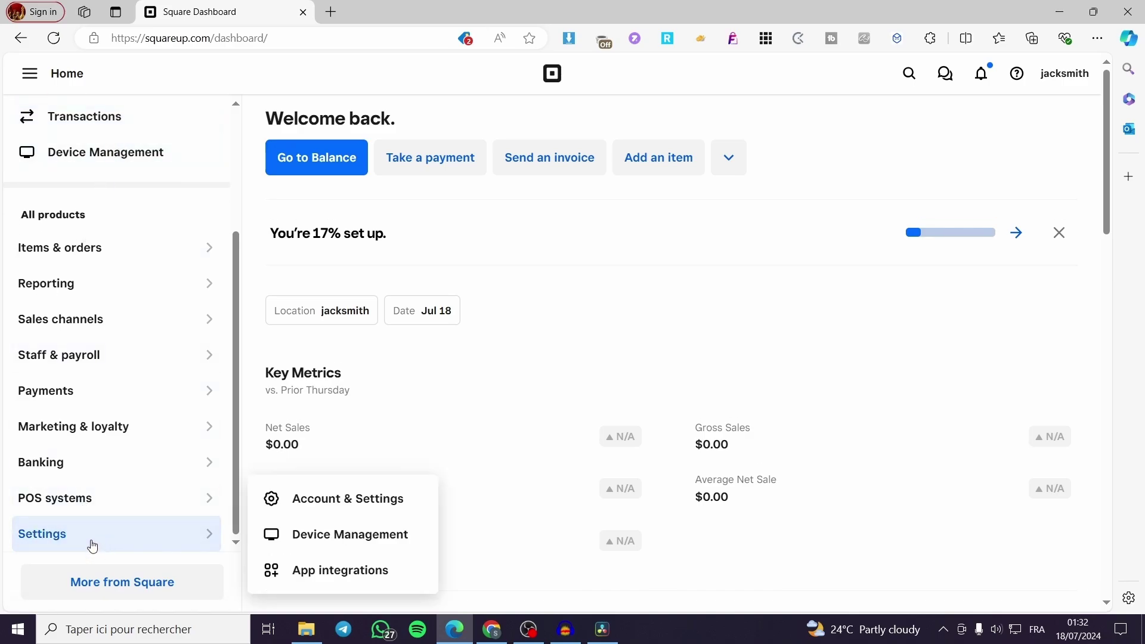
pyautogui.click(366, 503)
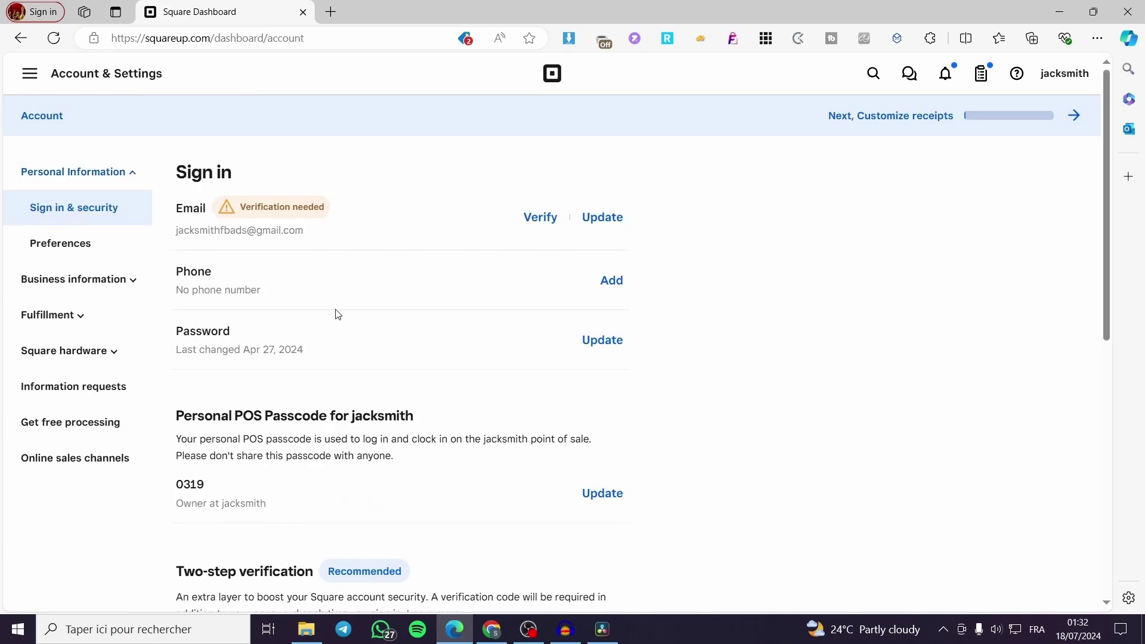
pyautogui.click(88, 320)
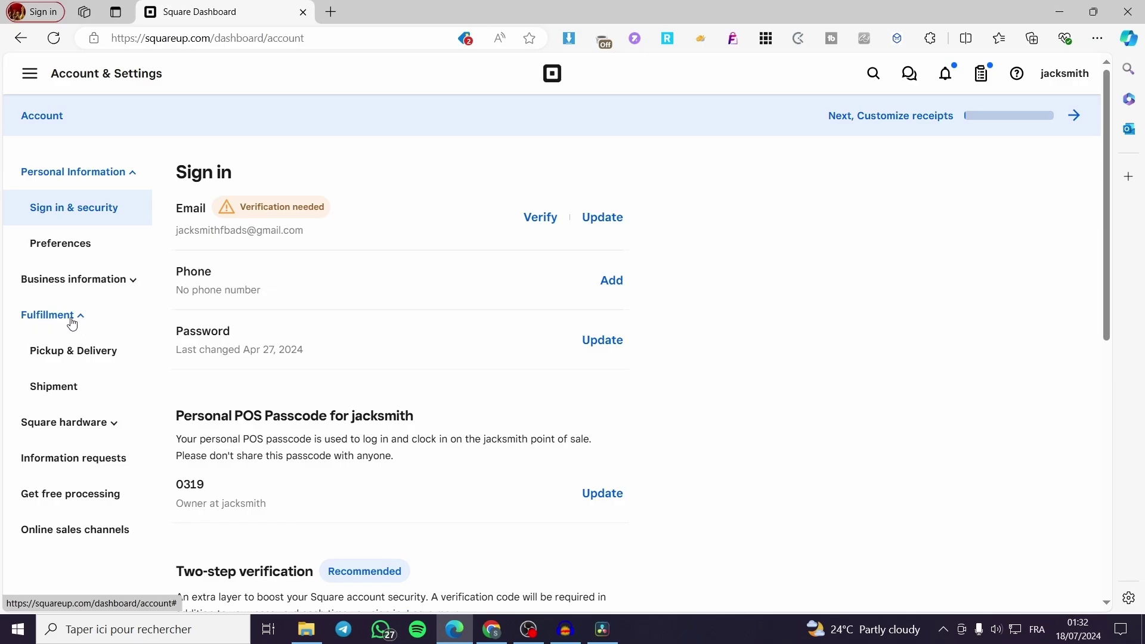
# Save the Pickup & Delivery advanced settings with the order quantity limit left off.
pyautogui.click(86, 353)
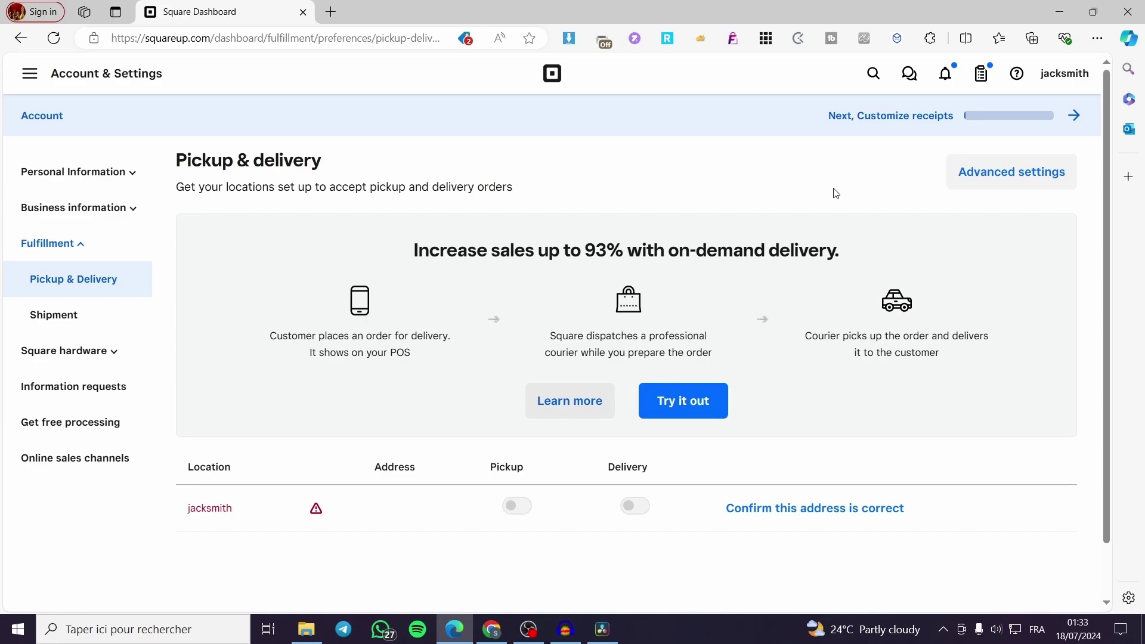
pyautogui.click(1014, 188)
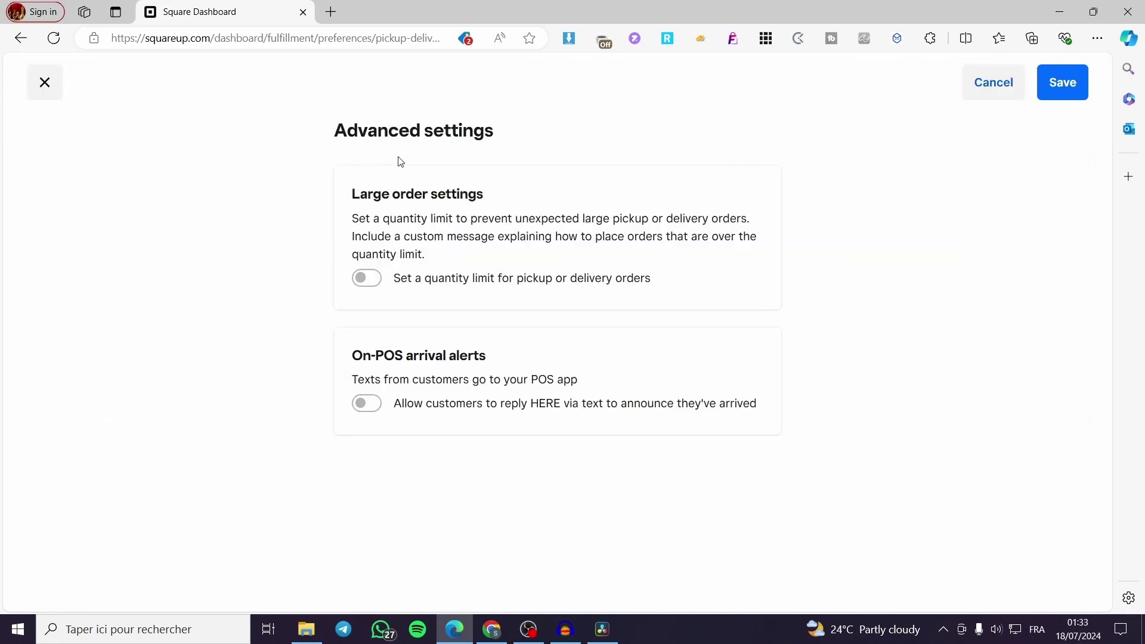
pyautogui.click(382, 287)
pyautogui.click(369, 283)
pyautogui.click(1055, 85)
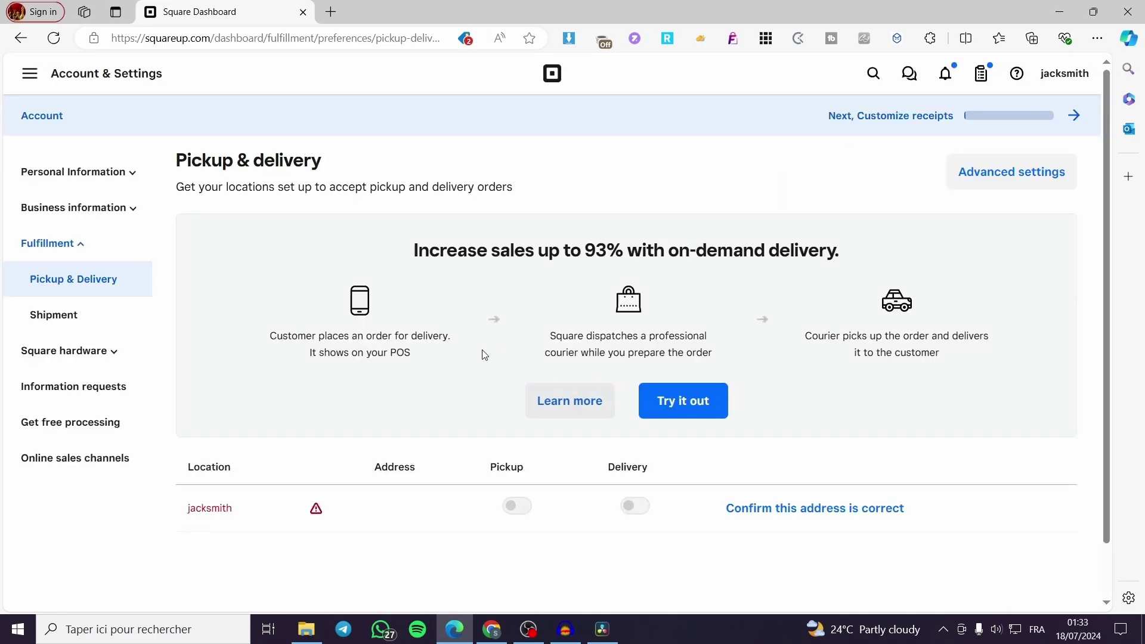
# Open the Shipment settings page under Fulfillment and look over its sections.
pyautogui.click(57, 319)
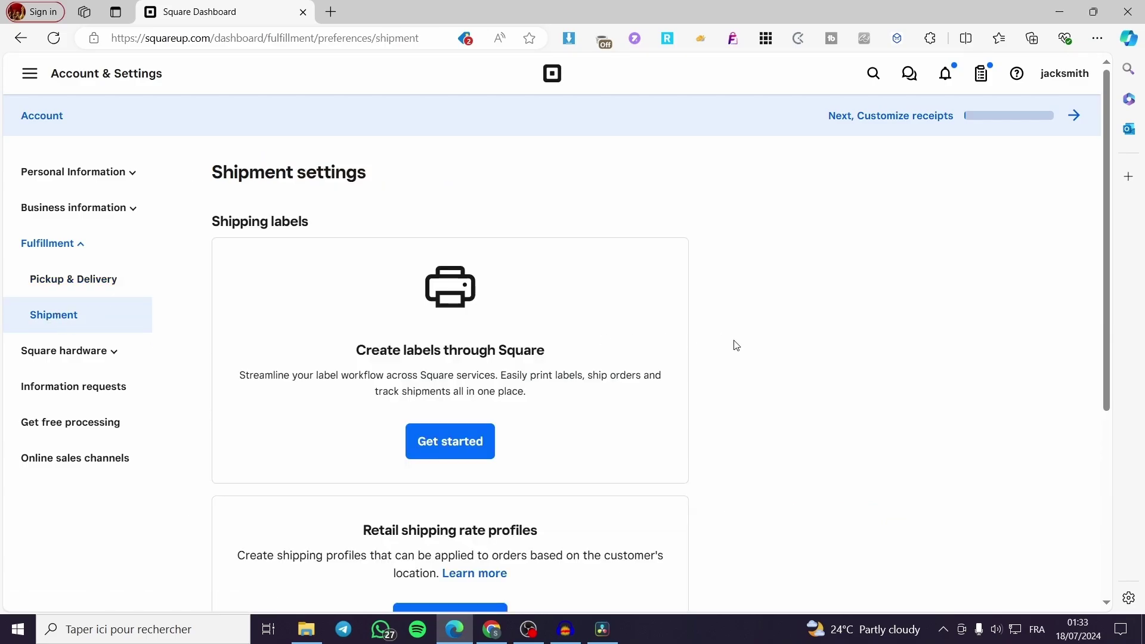
pyautogui.scroll(-4, 534, 304)
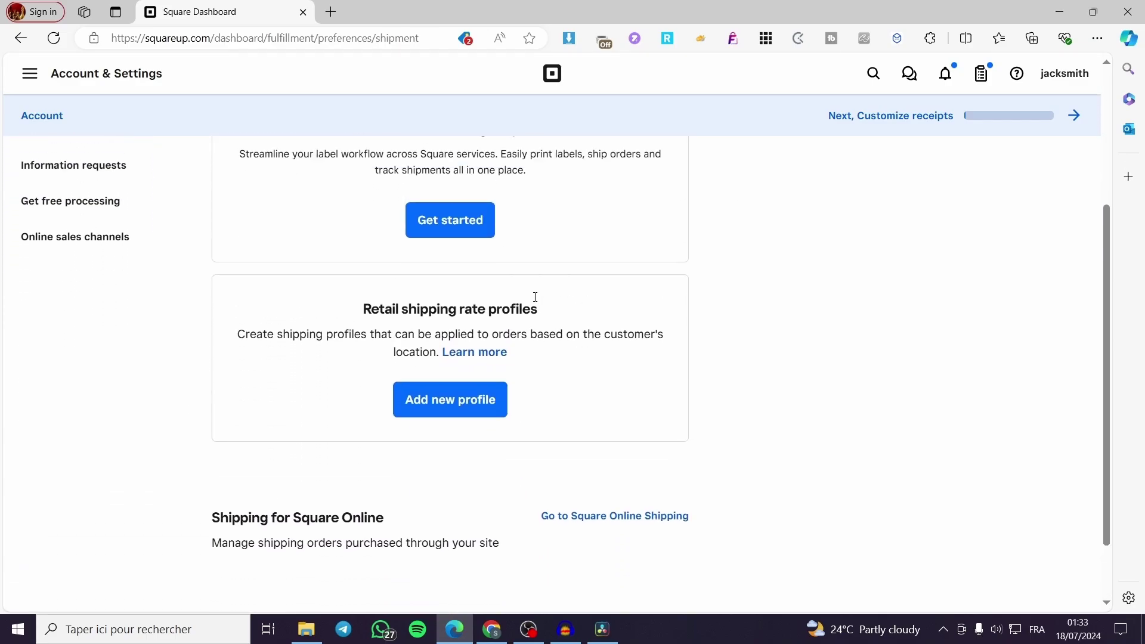
pyautogui.scroll(4, 534, 299)
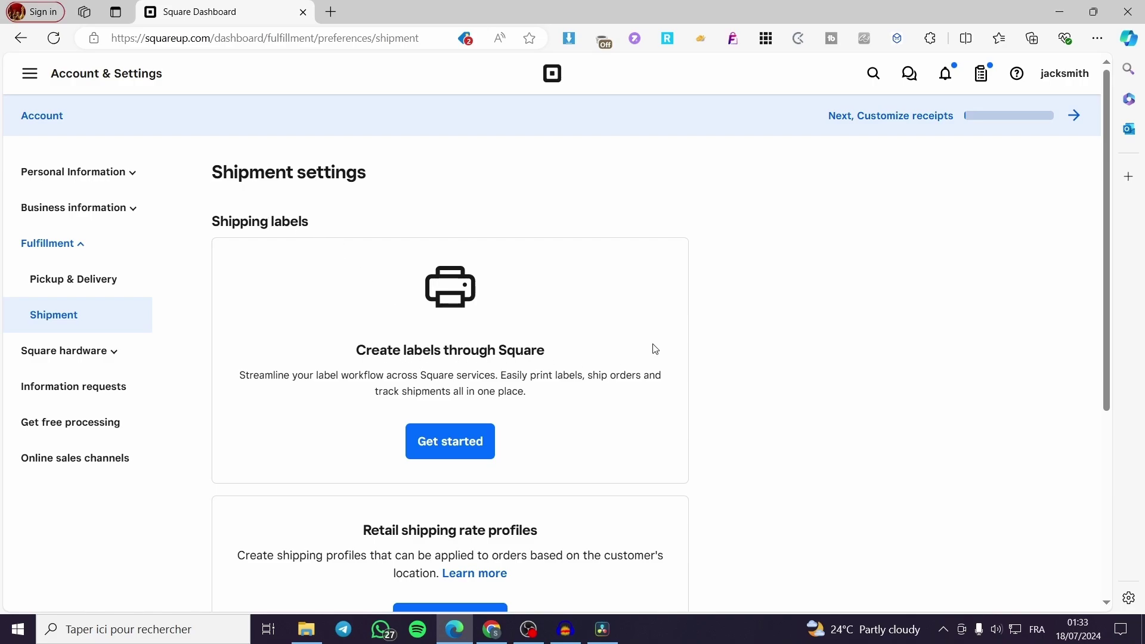
pyautogui.scroll(-2, 655, 349)
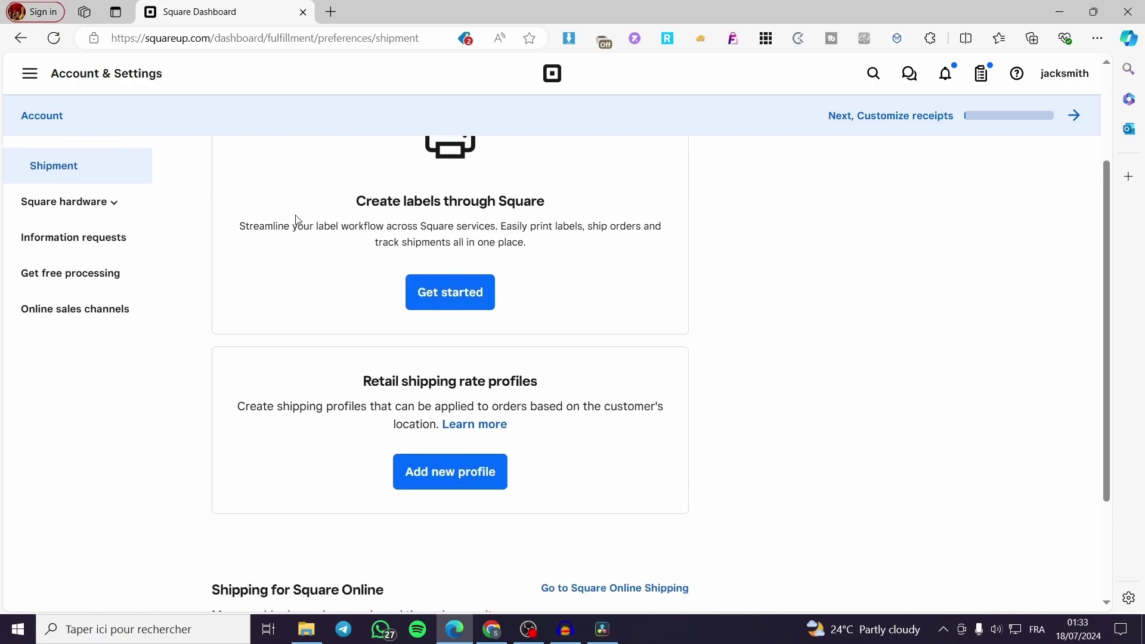
pyautogui.scroll(-1, 496, 348)
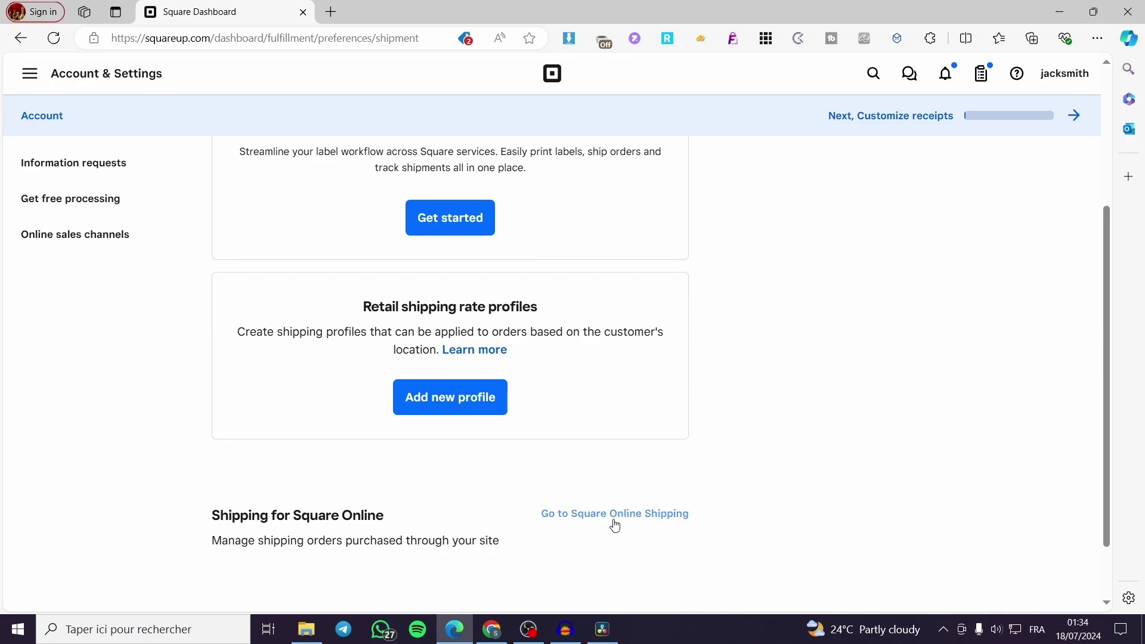
# Visit Square Online shipping settings, then return to Retail shipping rate profiles.
pyautogui.click(660, 516)
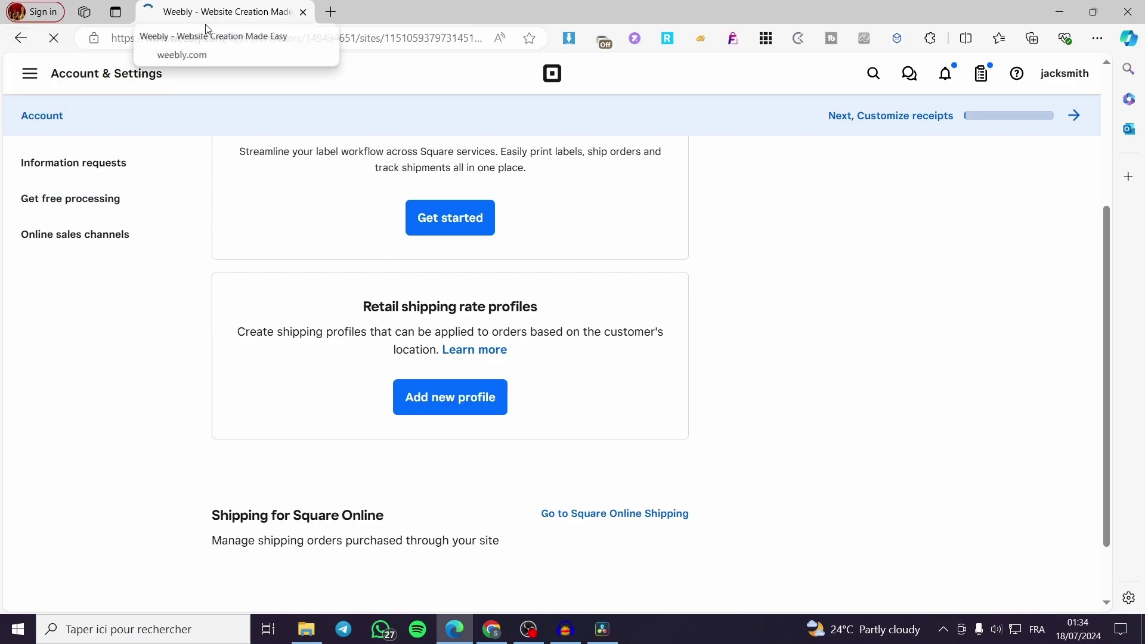
pyautogui.click(25, 41)
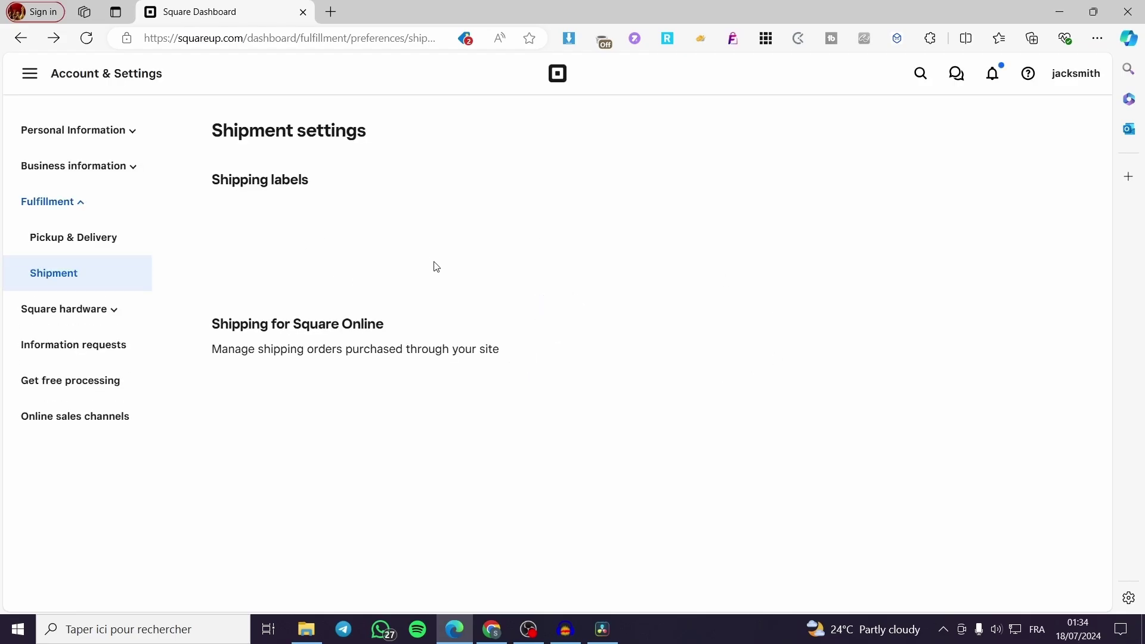
pyautogui.scroll(-3, 721, 369)
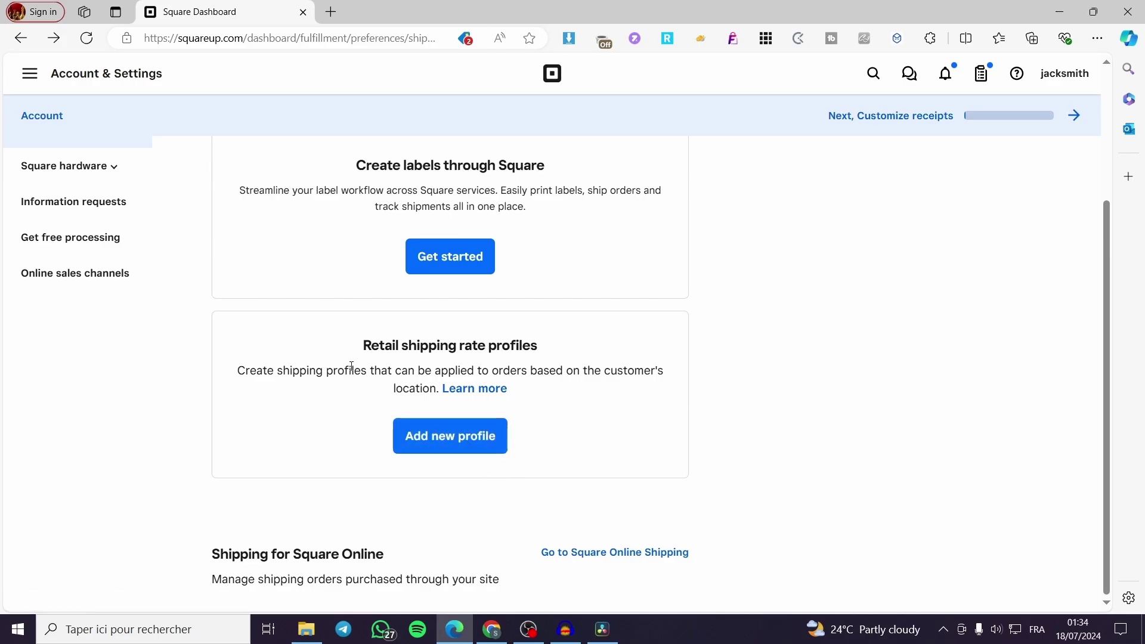
pyautogui.click(435, 438)
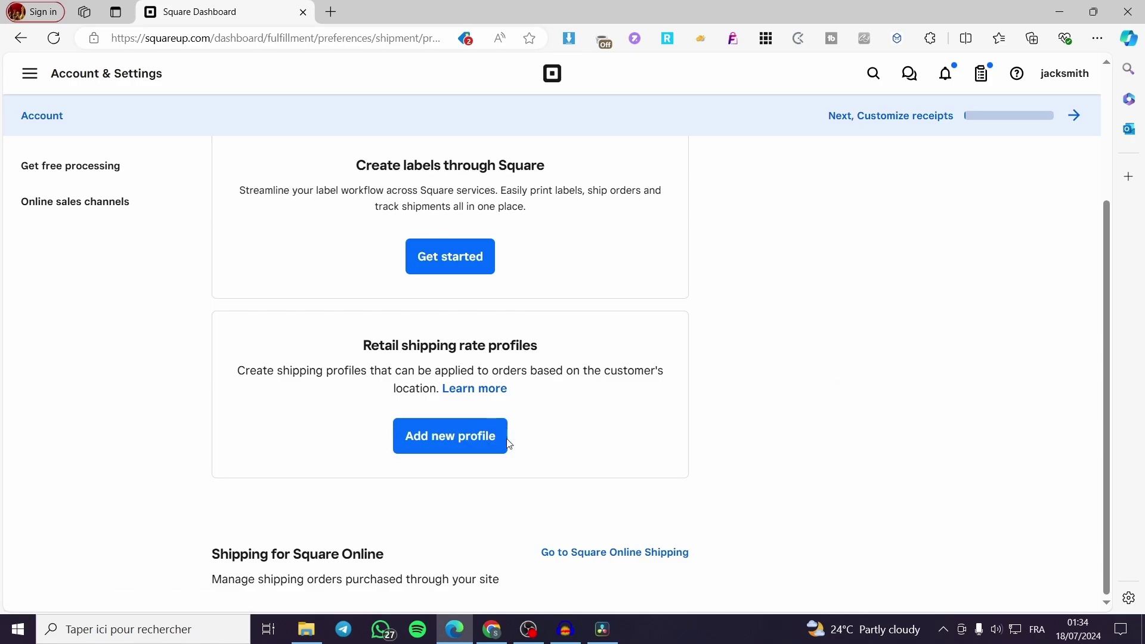
# Start a new shipping rate profile named 'International Rates'.
pyautogui.click(469, 439)
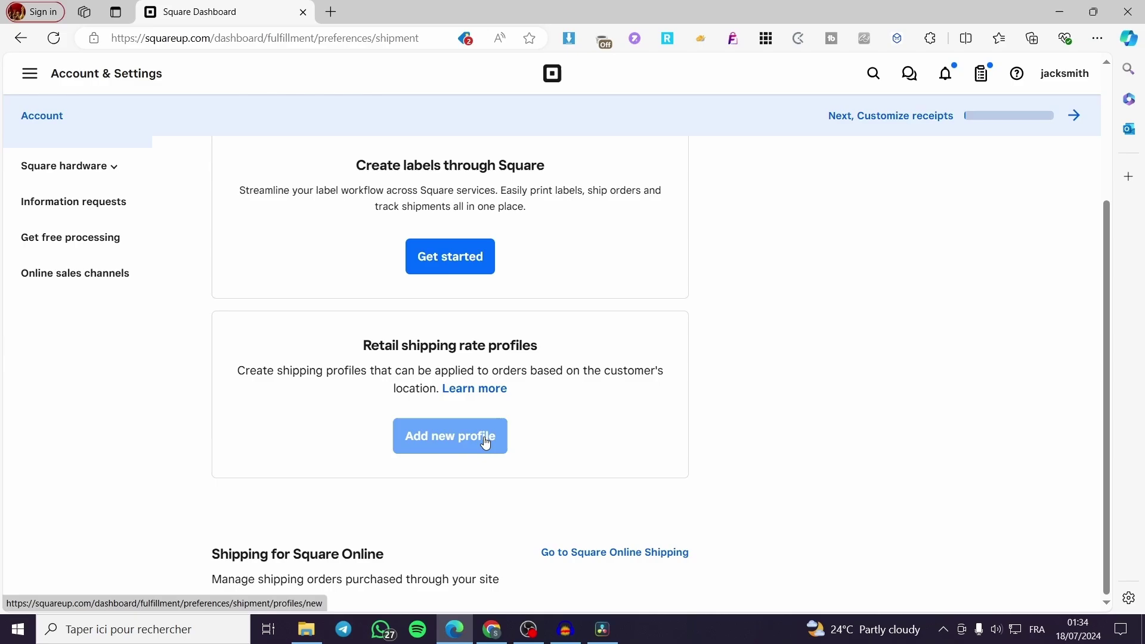
pyautogui.click(486, 443)
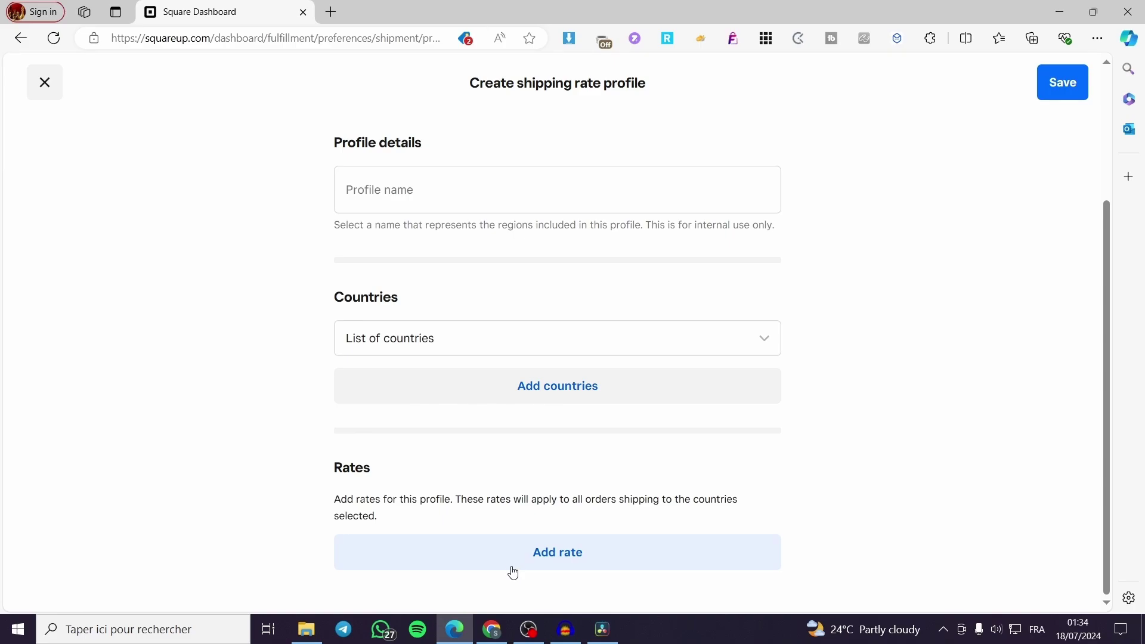
pyautogui.click(415, 192)
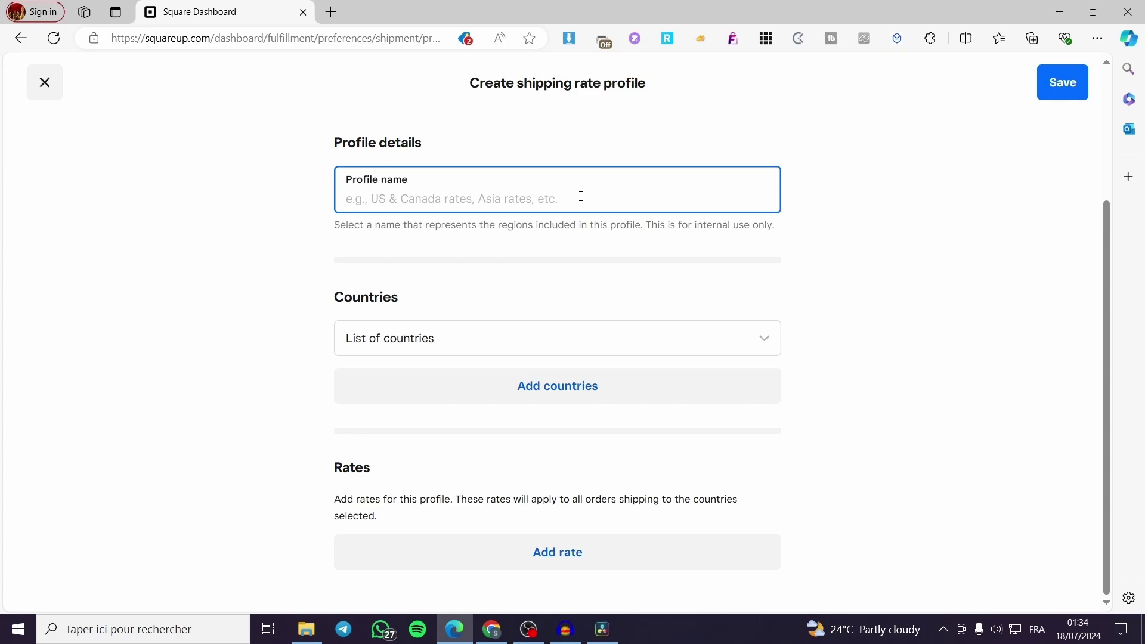
pyautogui.write('International')
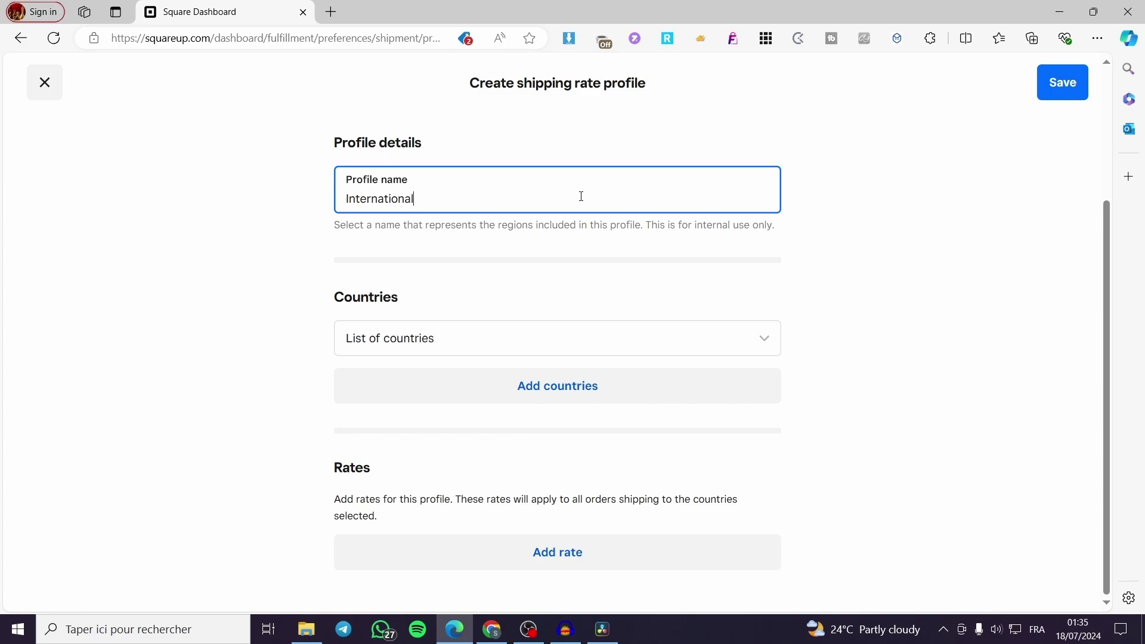
pyautogui.write('RAtes')
pyautogui.press('BackSpace')
pyautogui.write('ates')
pyautogui.click(898, 256)
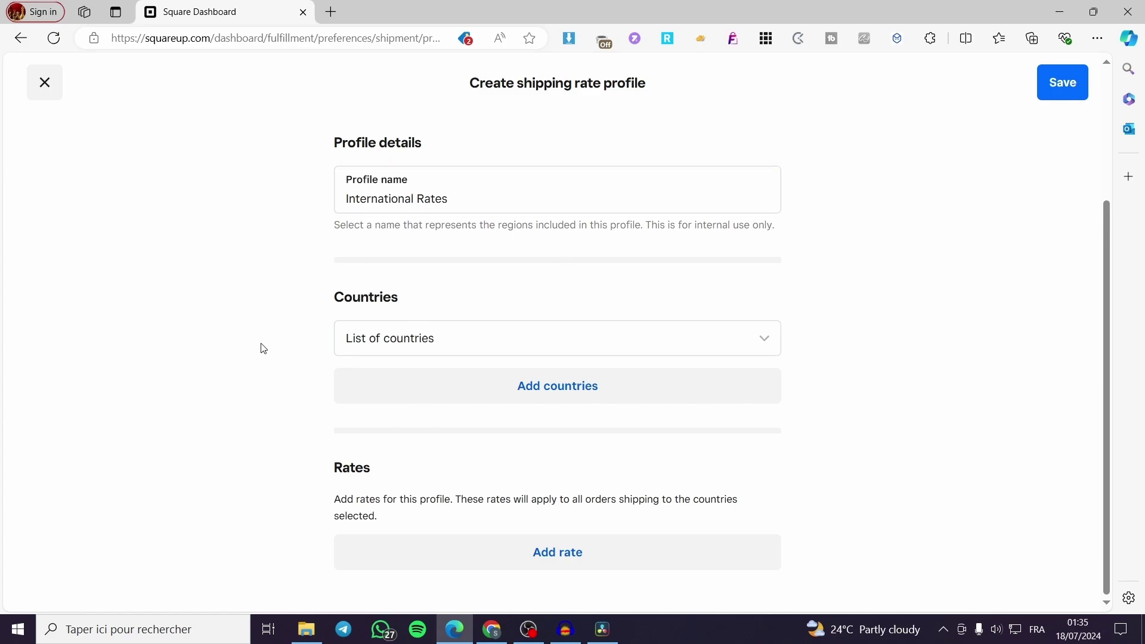
# Set the profile's country coverage to Rest of world.
pyautogui.click(771, 347)
pyautogui.click(771, 347)
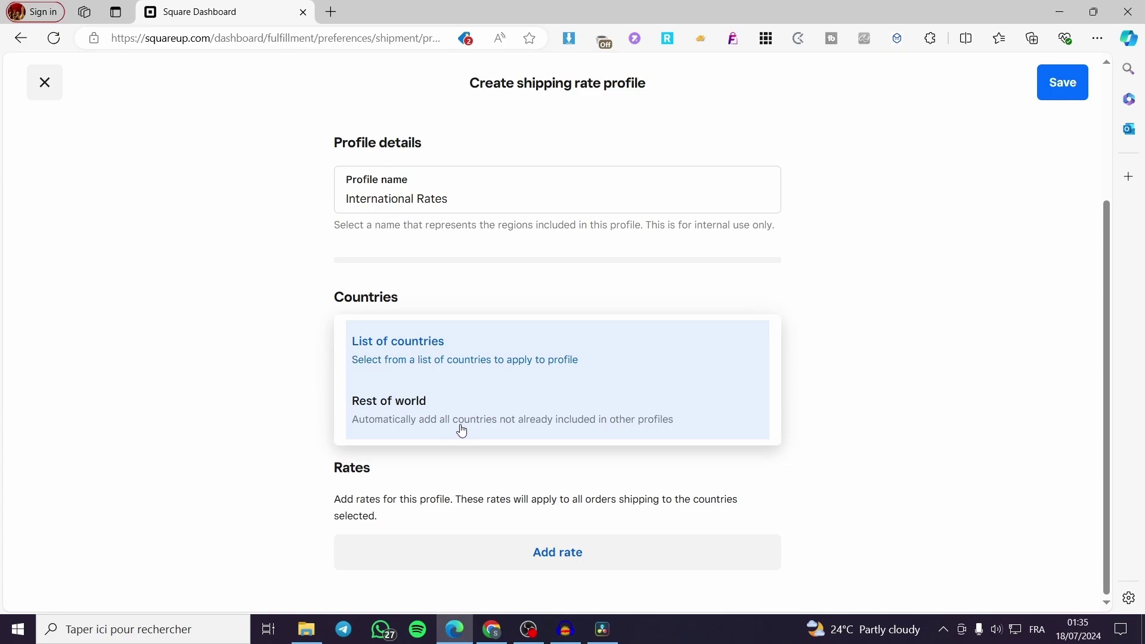
pyautogui.click(607, 426)
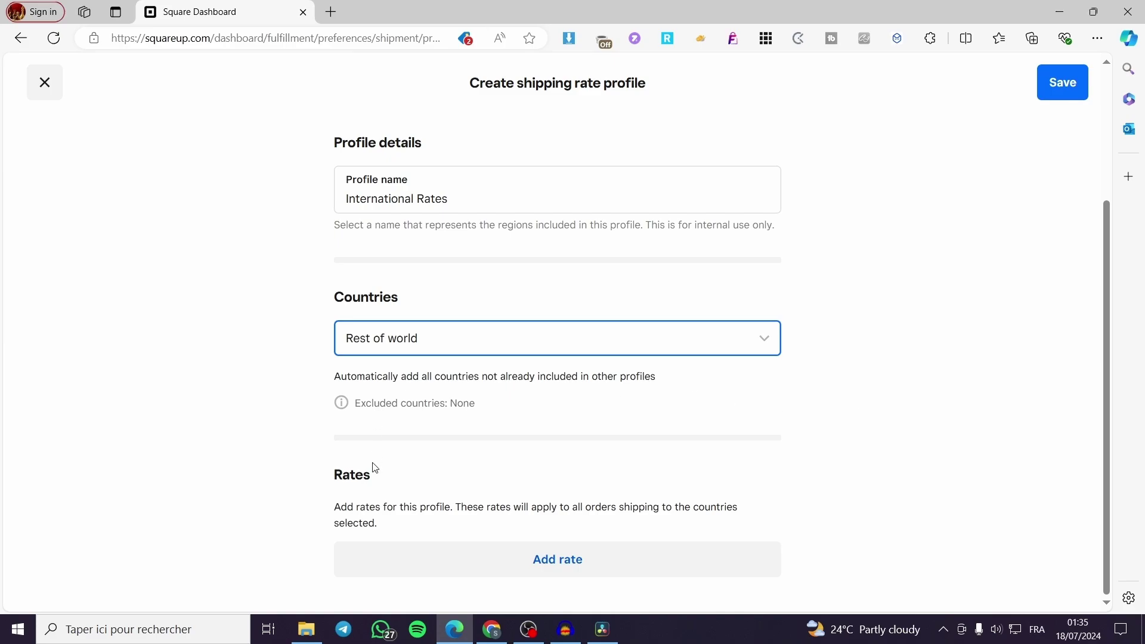
# Add a rate to the profile using the Flat rate charge type.
pyautogui.click(553, 576)
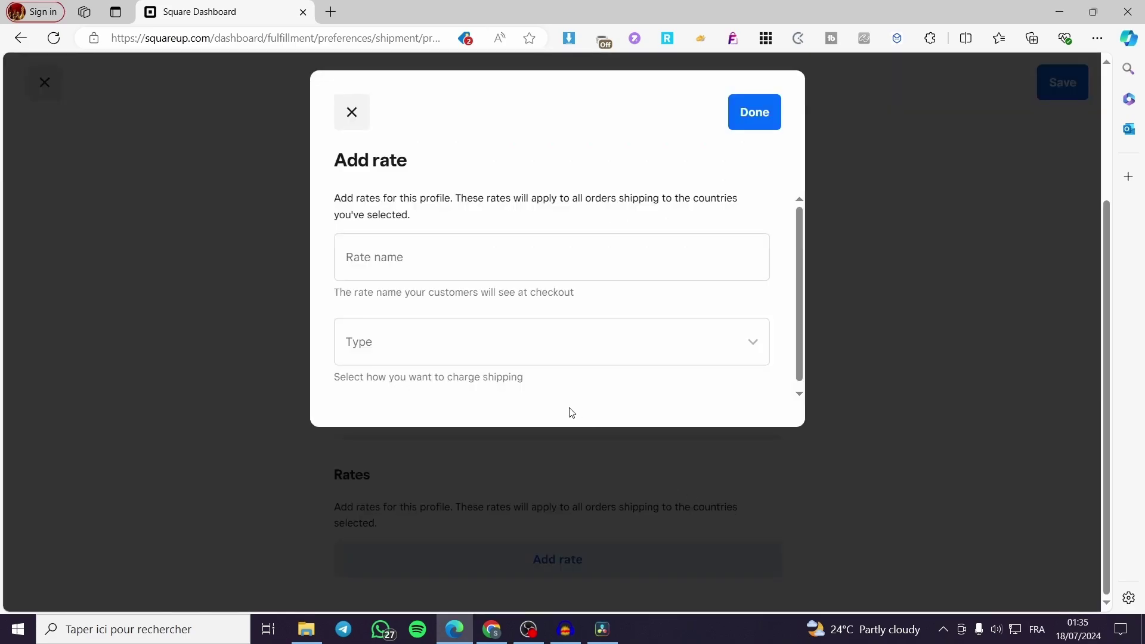
pyautogui.click(397, 262)
pyautogui.click(419, 258)
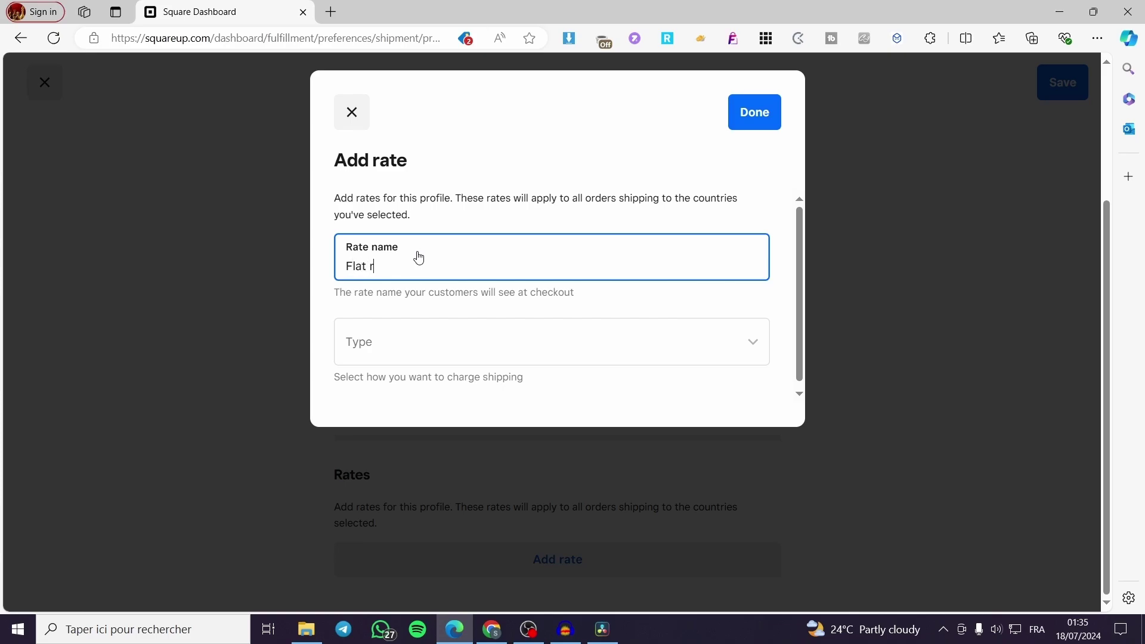
pyautogui.click(391, 340)
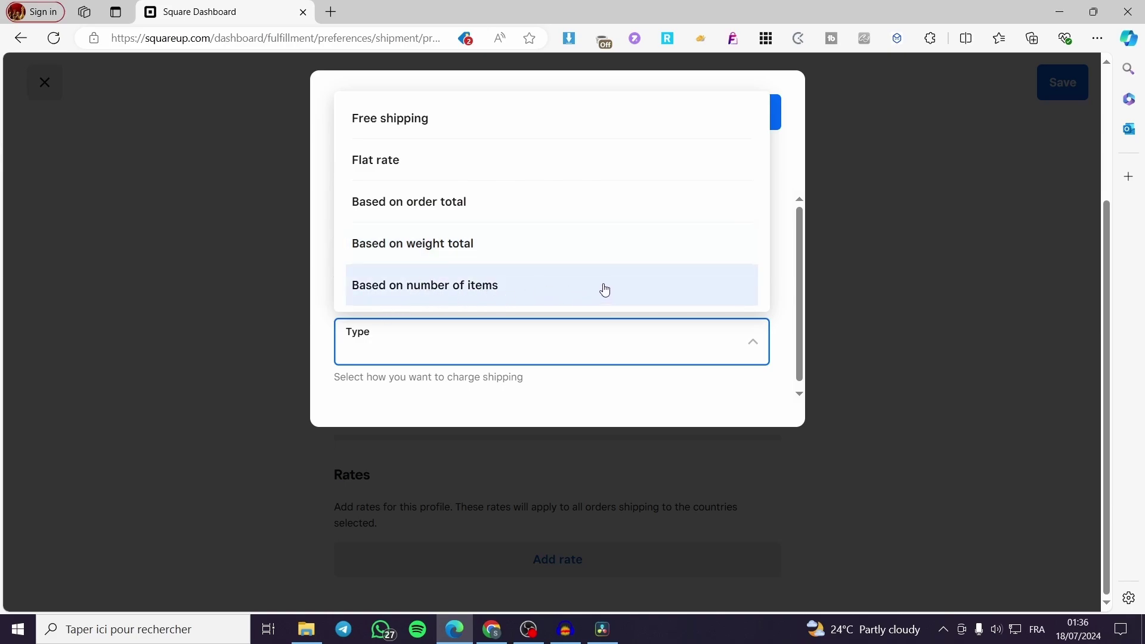
pyautogui.click(433, 169)
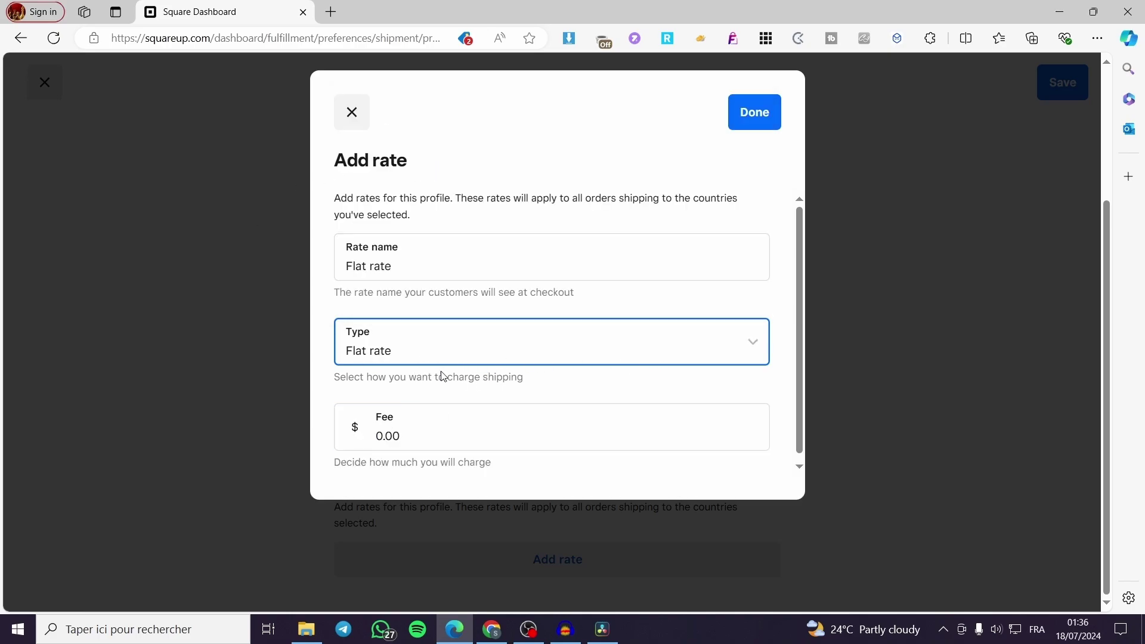
# Set the flat rate fee to 30.00, change it to 25.00, and close the rate window.
pyautogui.click(454, 439)
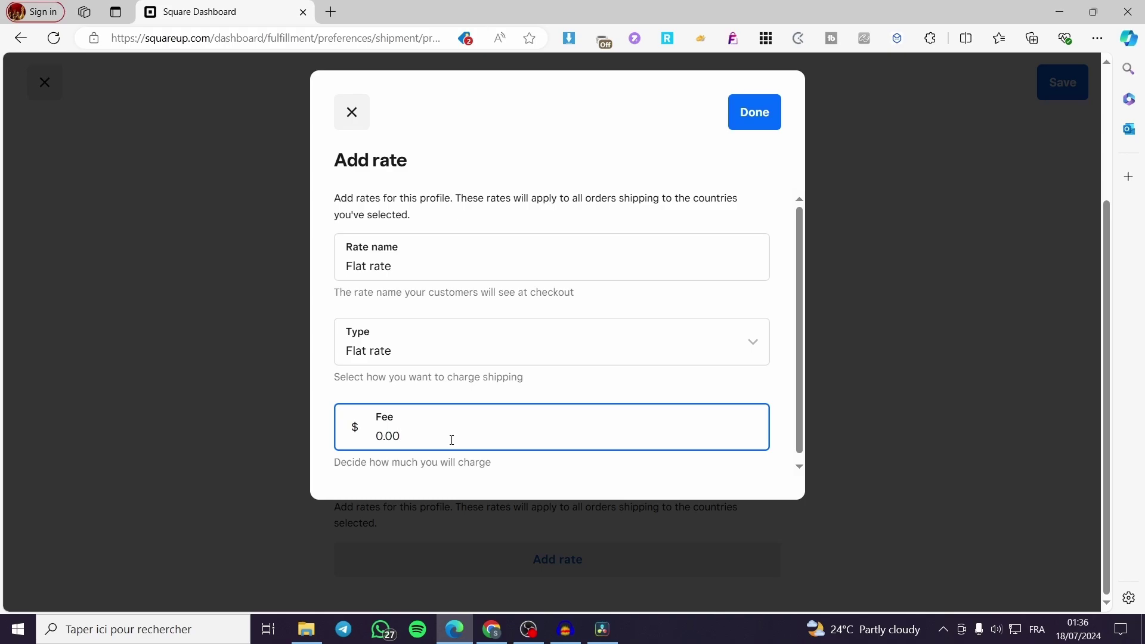
pyautogui.moveTo(452, 440); pyautogui.dragTo(370, 440)
pyautogui.write('30.00')
pyautogui.tripleClick(465, 444)
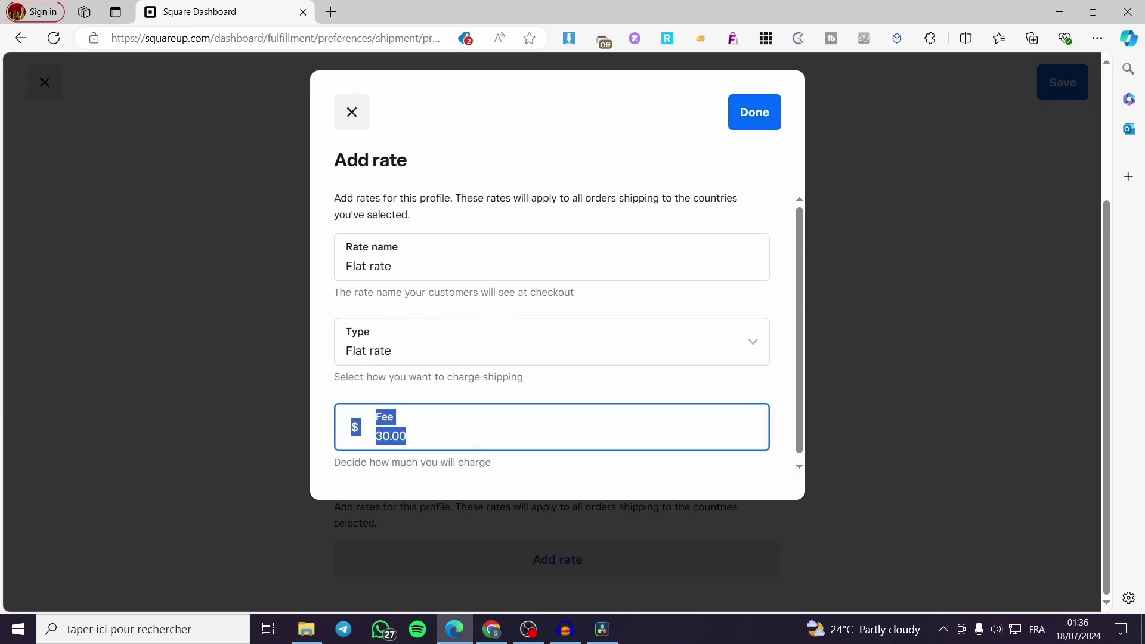
pyautogui.click(586, 465)
pyautogui.tripleClick(345, 436)
pyautogui.write('2500')
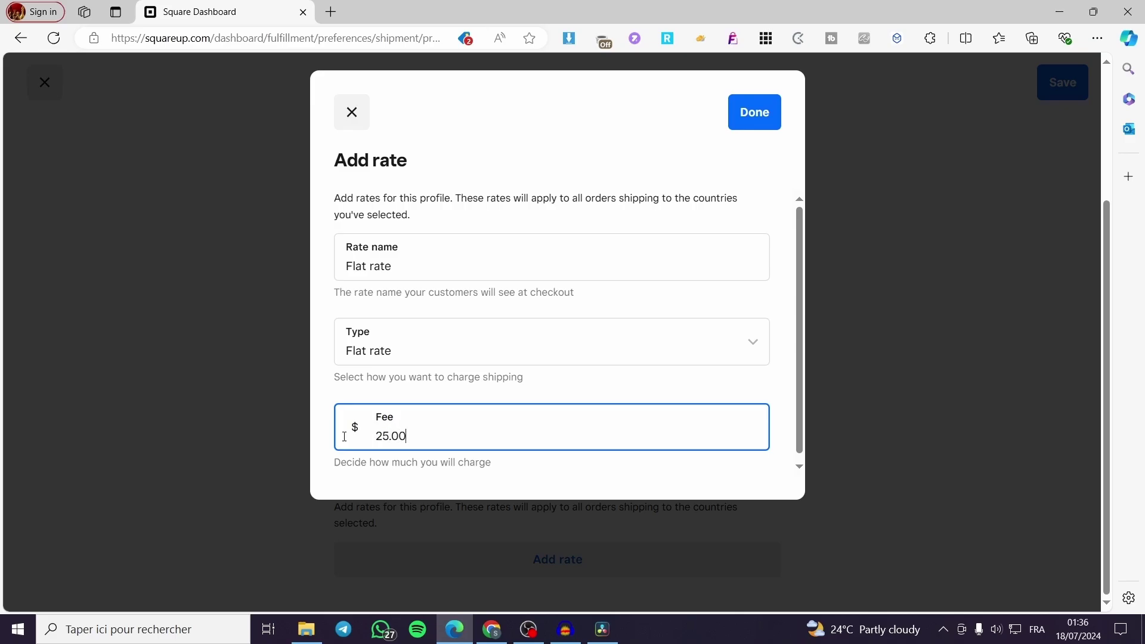
pyautogui.click(281, 477)
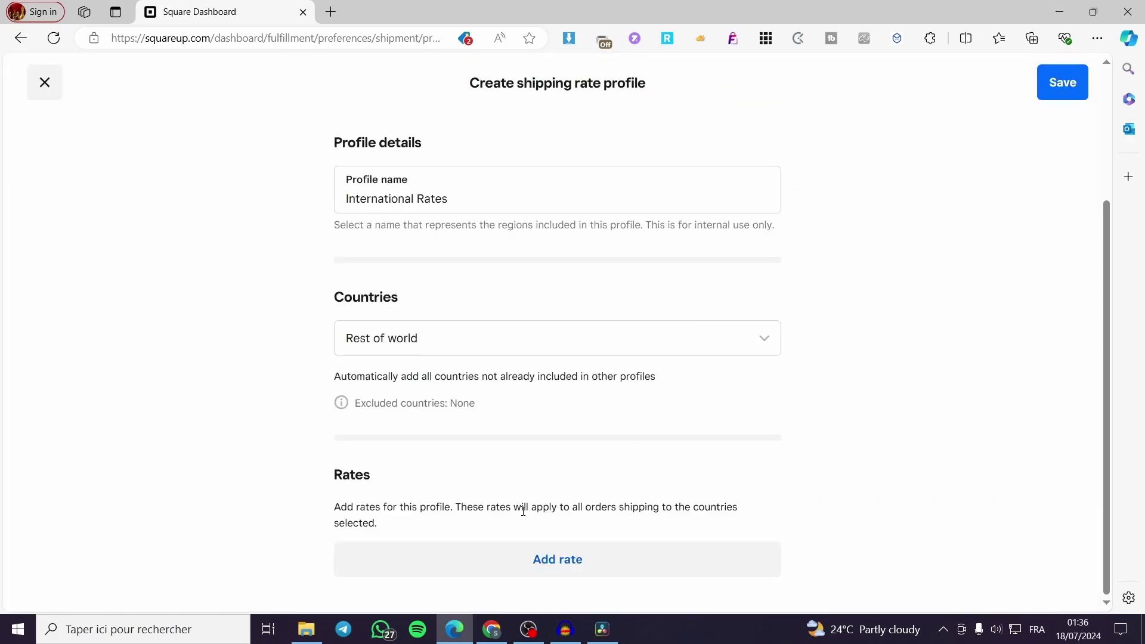
# Add a Flat rate type rate named Flat with a 29.00 fee to the profile.
pyautogui.click(574, 562)
pyautogui.click(508, 263)
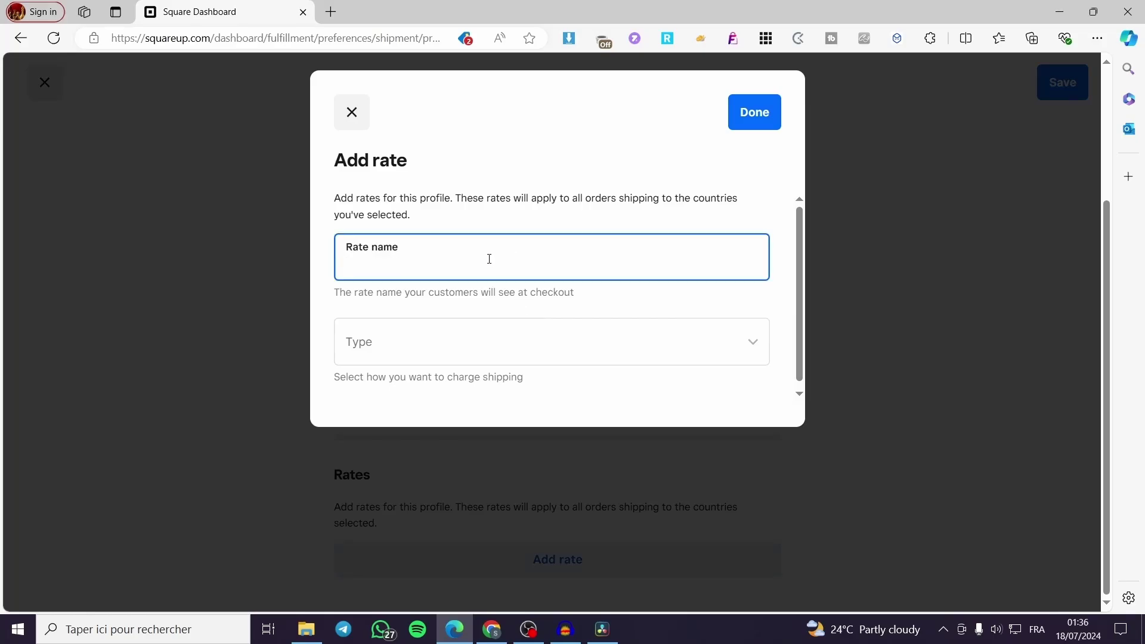
pyautogui.write('Flate rate')
pyautogui.click(374, 258)
pyautogui.press('BackSpace')
pyautogui.click(373, 325)
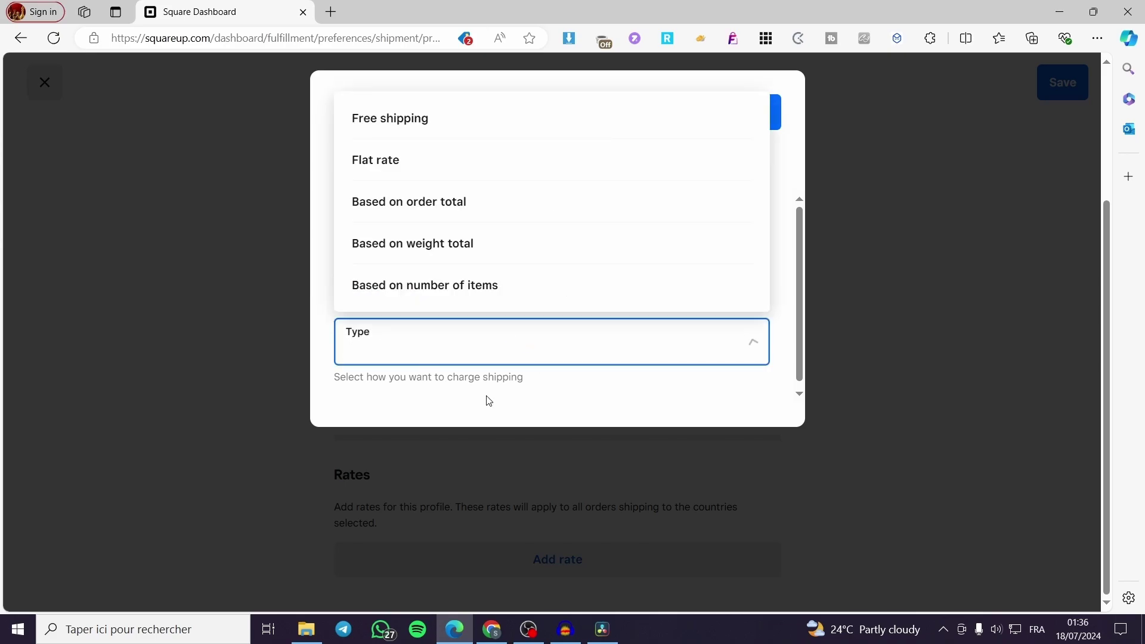
pyautogui.click(467, 161)
pyautogui.click(516, 427)
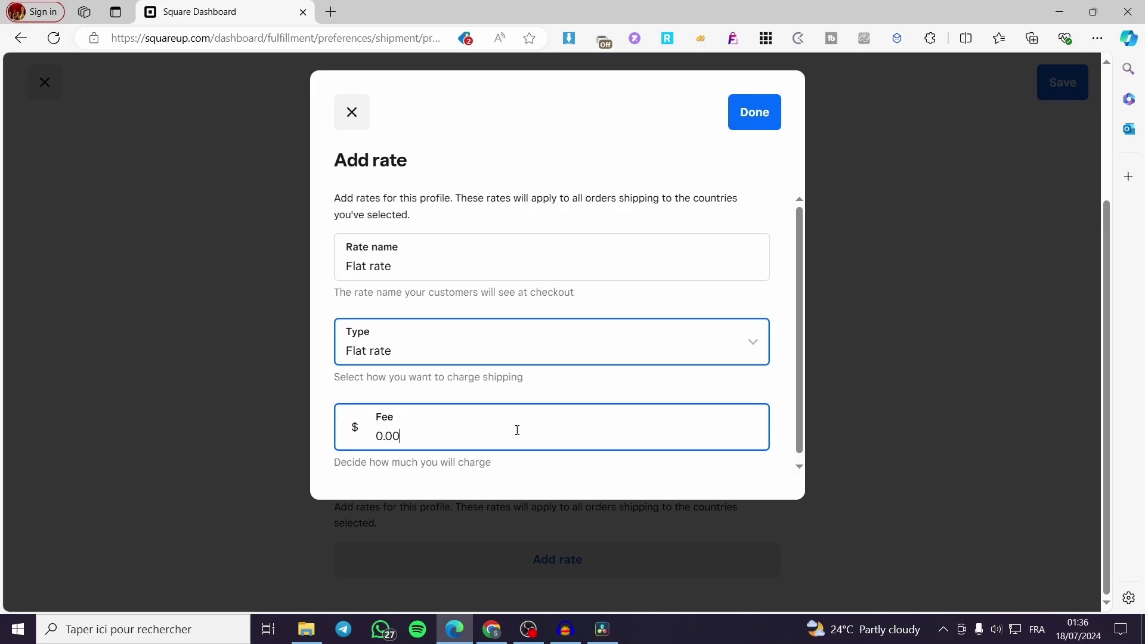
pyautogui.moveTo(401, 435); pyautogui.dragTo(317, 441)
pyautogui.click(414, 427)
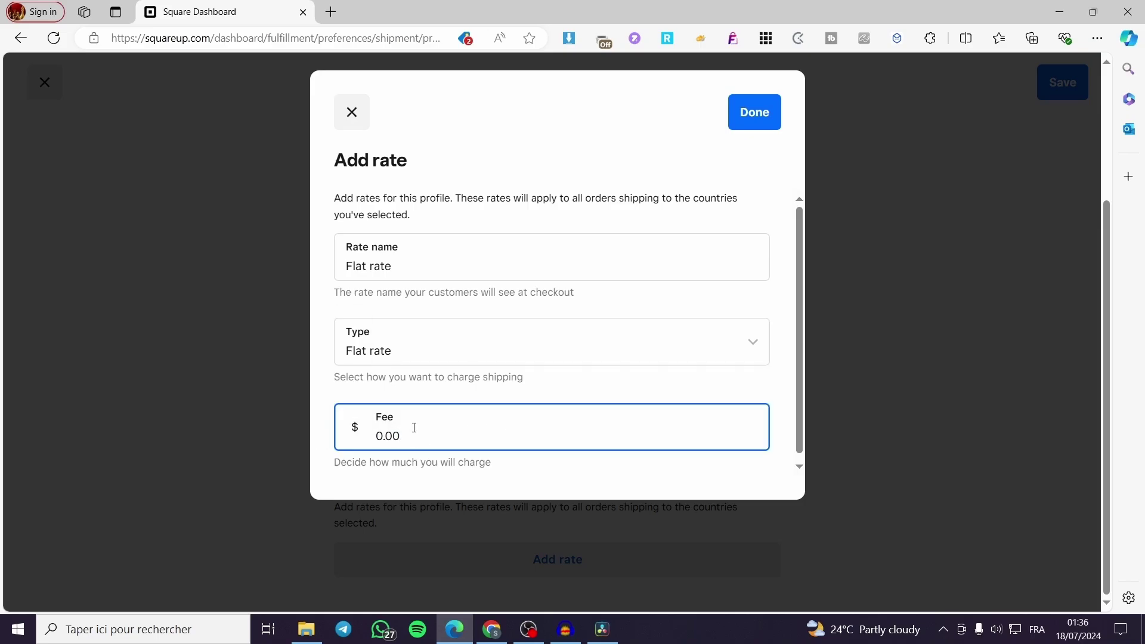
pyautogui.write('2900')
pyautogui.click(761, 117)
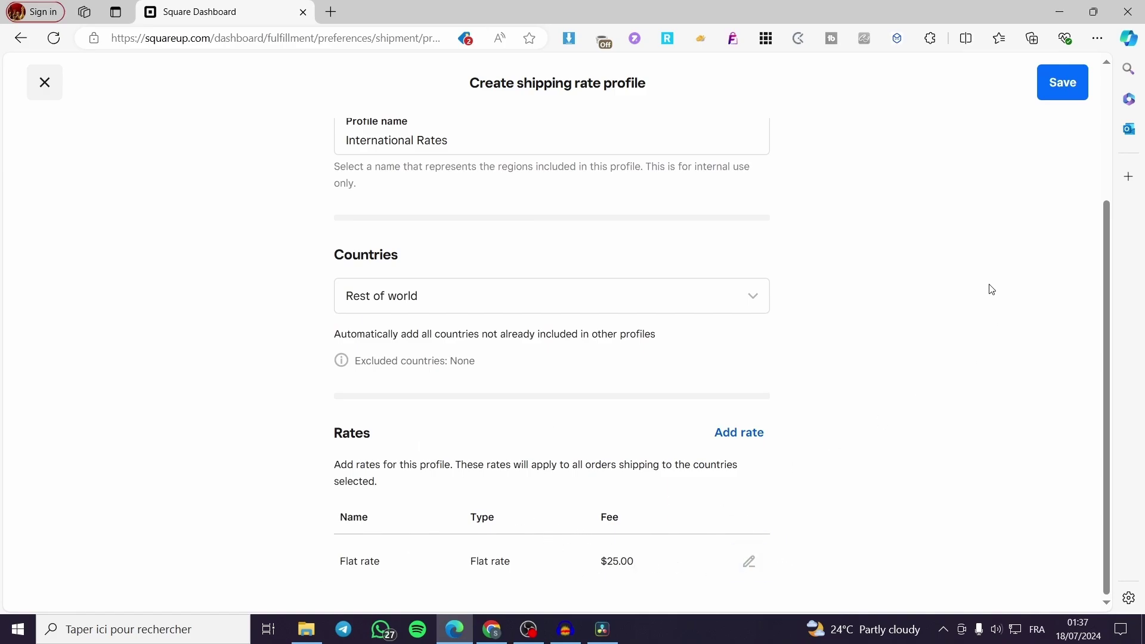
# Save the International Rates profile and check it under Retail shipping rate profiles.
pyautogui.scroll(1, 992, 289)
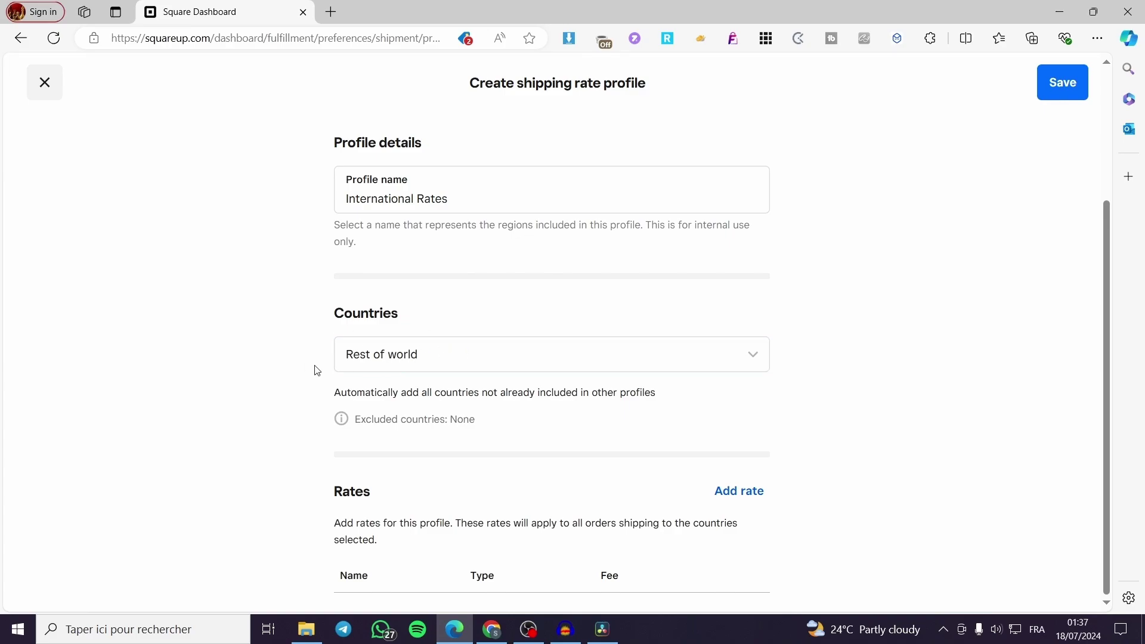
pyautogui.scroll(-1, 526, 463)
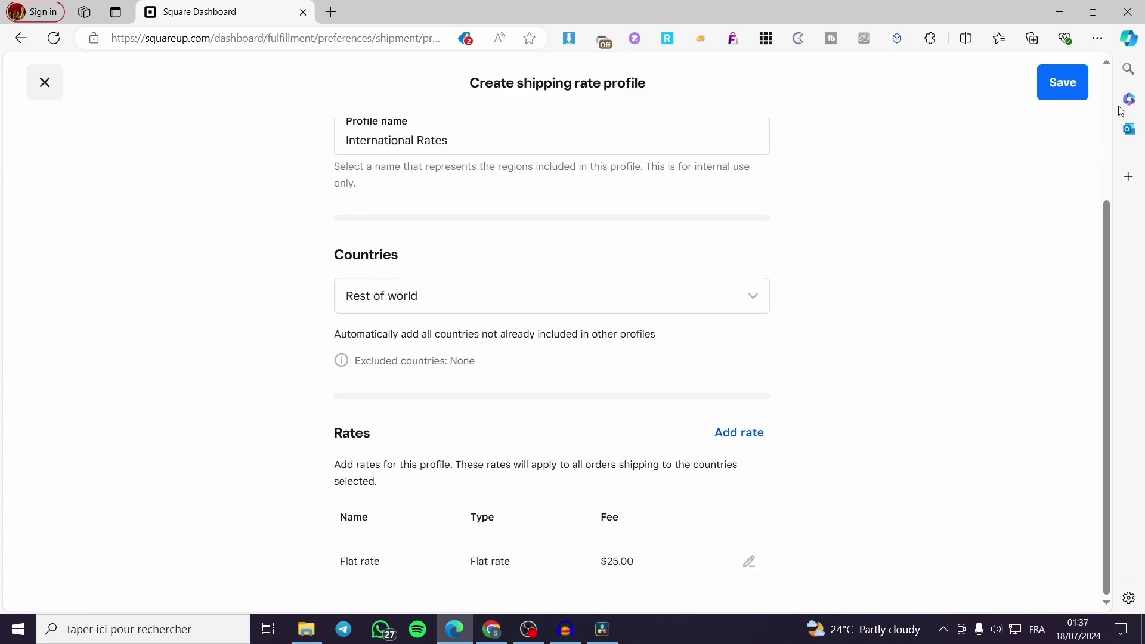
pyautogui.click(1071, 85)
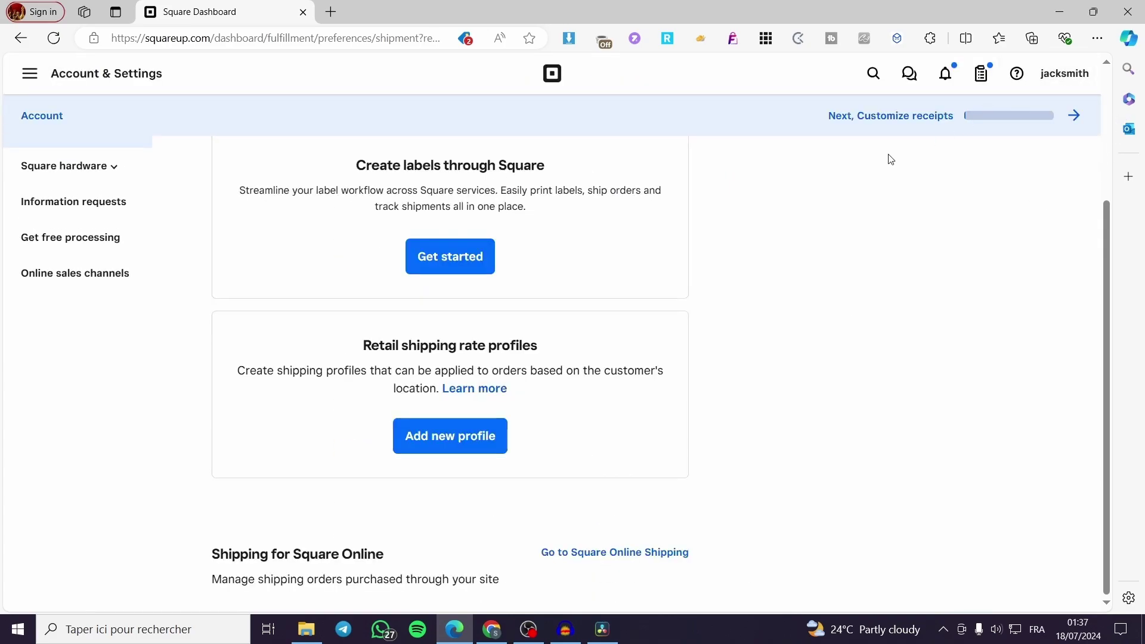
pyautogui.scroll(-1, 357, 444)
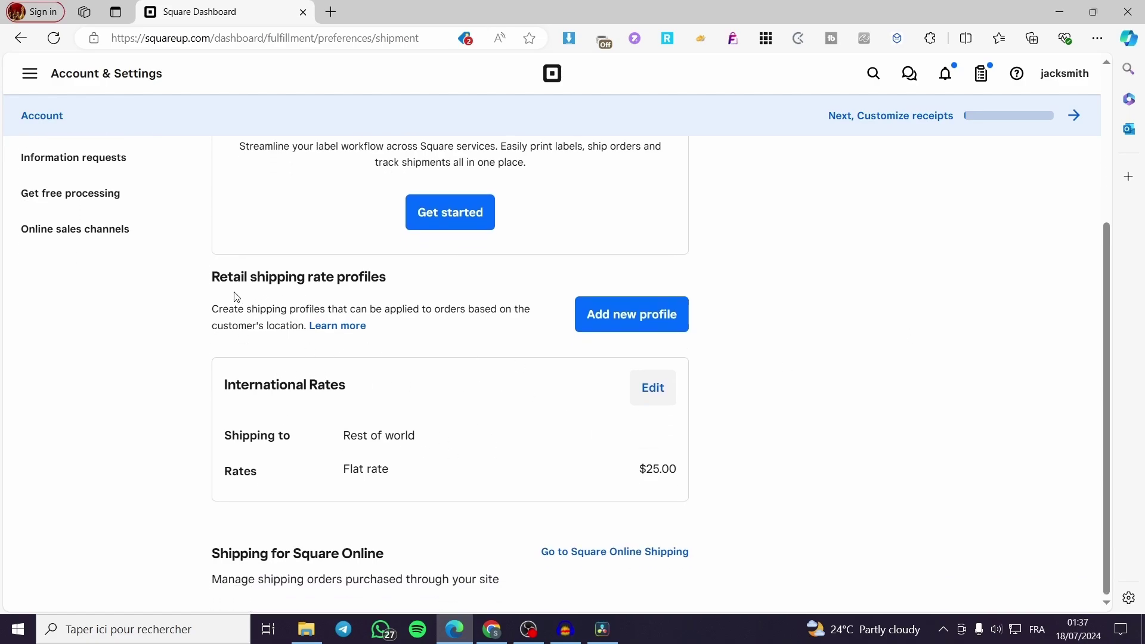
pyautogui.scroll(4, 728, 422)
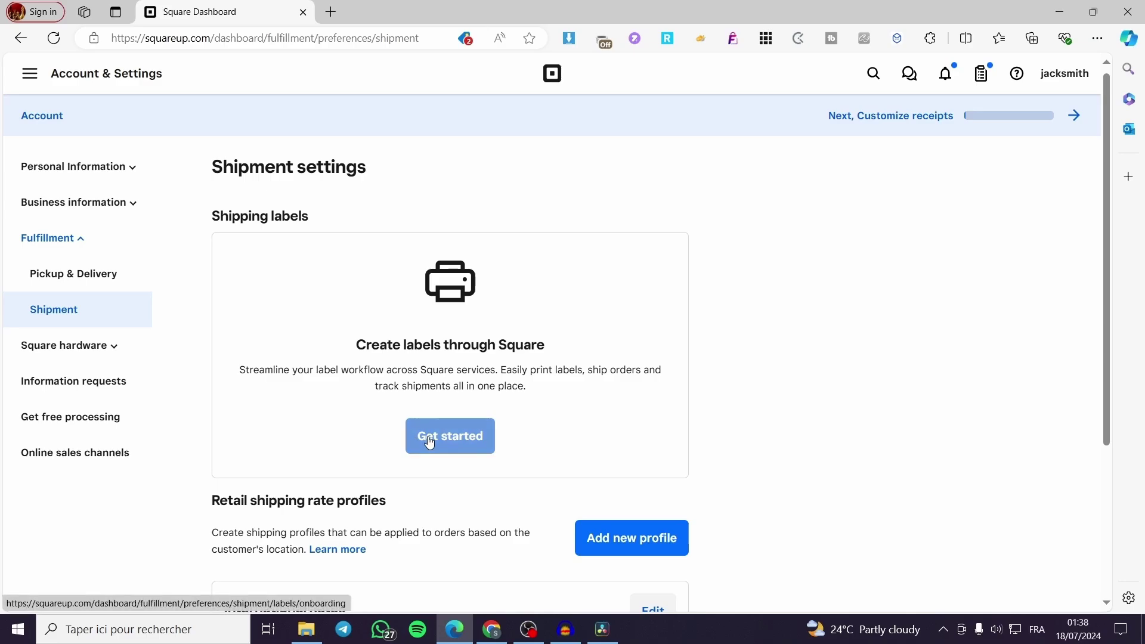
# Begin shipping label setup and choose to connect a Shippo account.
pyautogui.click(469, 444)
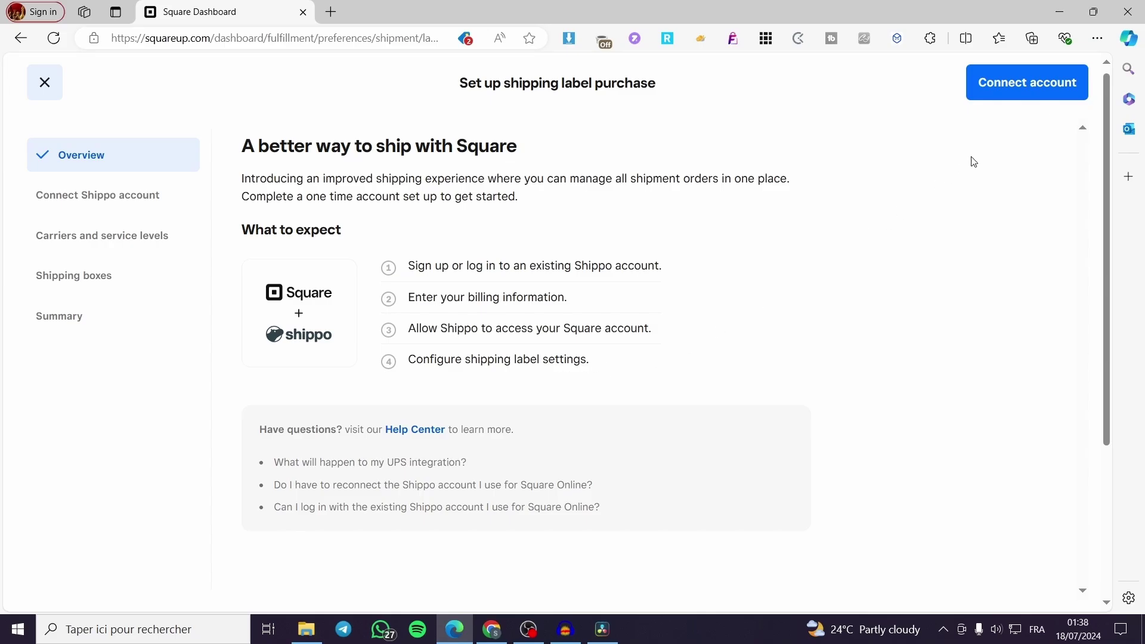
pyautogui.click(1053, 84)
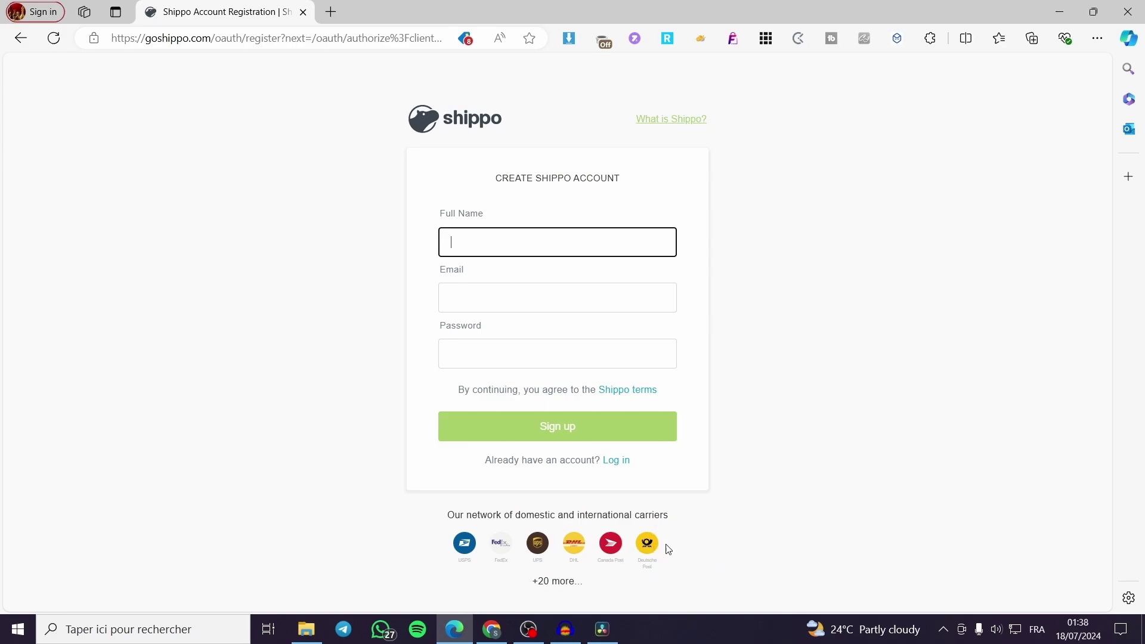
# Sign up for Shippo with autofilled full name and e-mail plus an account password.
pyautogui.moveTo(668, 549); pyautogui.dragTo(721, 567)
pyautogui.click(564, 561)
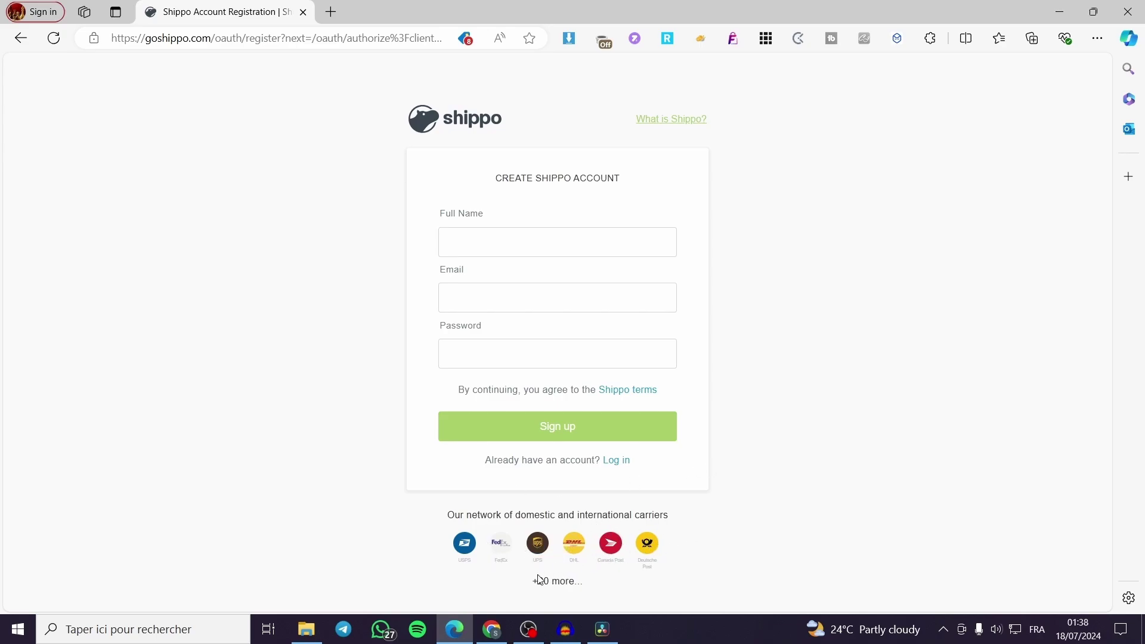
pyautogui.click(513, 237)
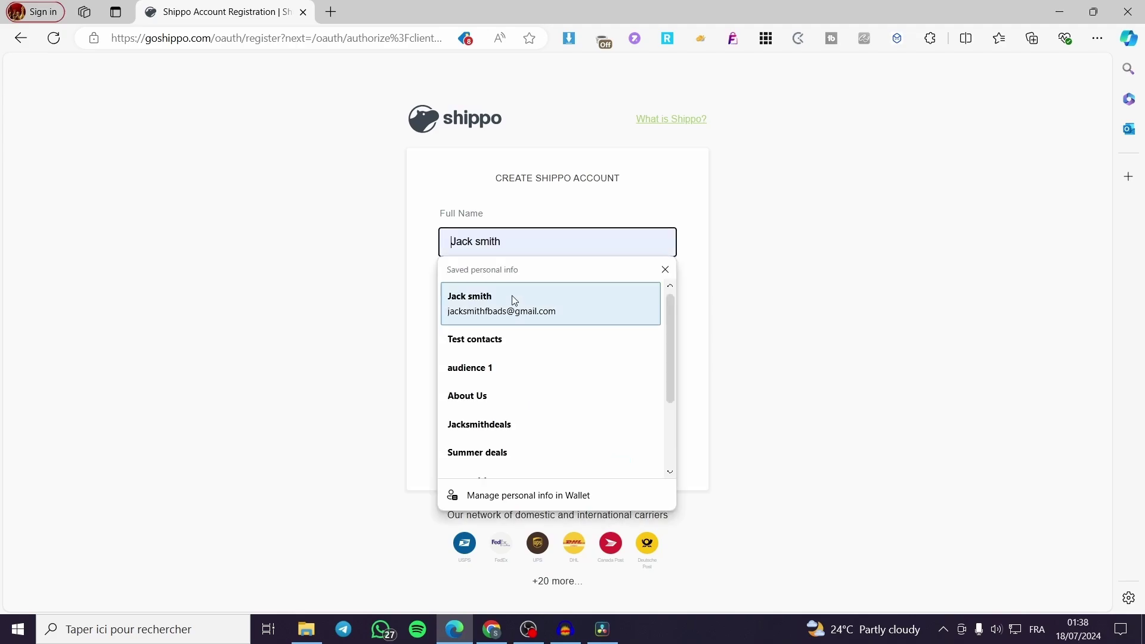
pyautogui.click(511, 301)
pyautogui.click(513, 355)
pyautogui.write('**')
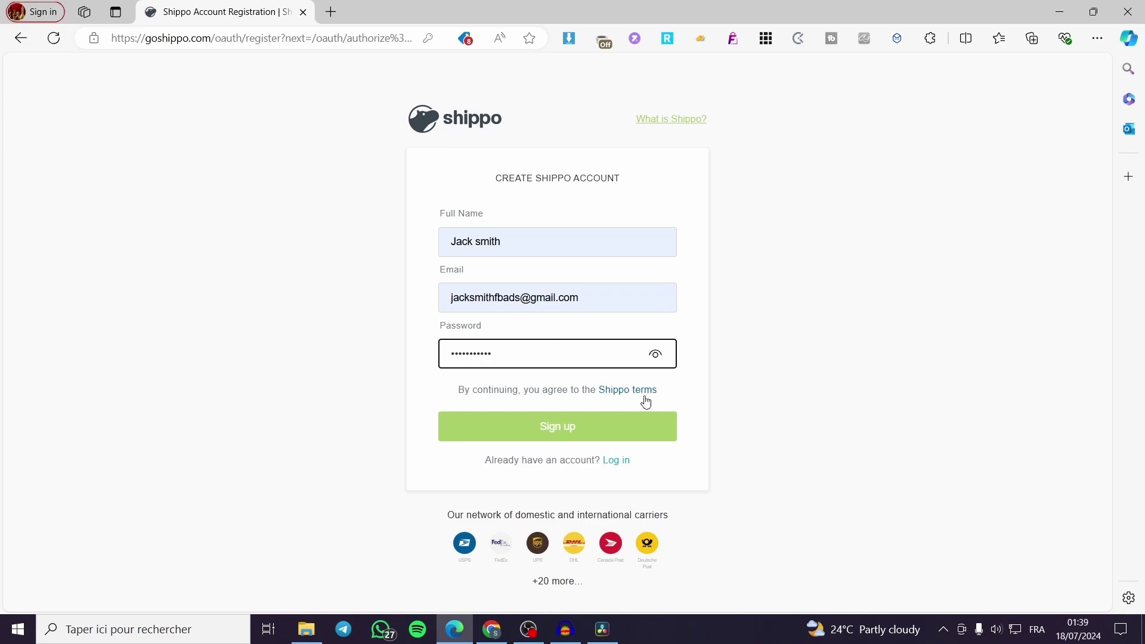
pyautogui.click(574, 426)
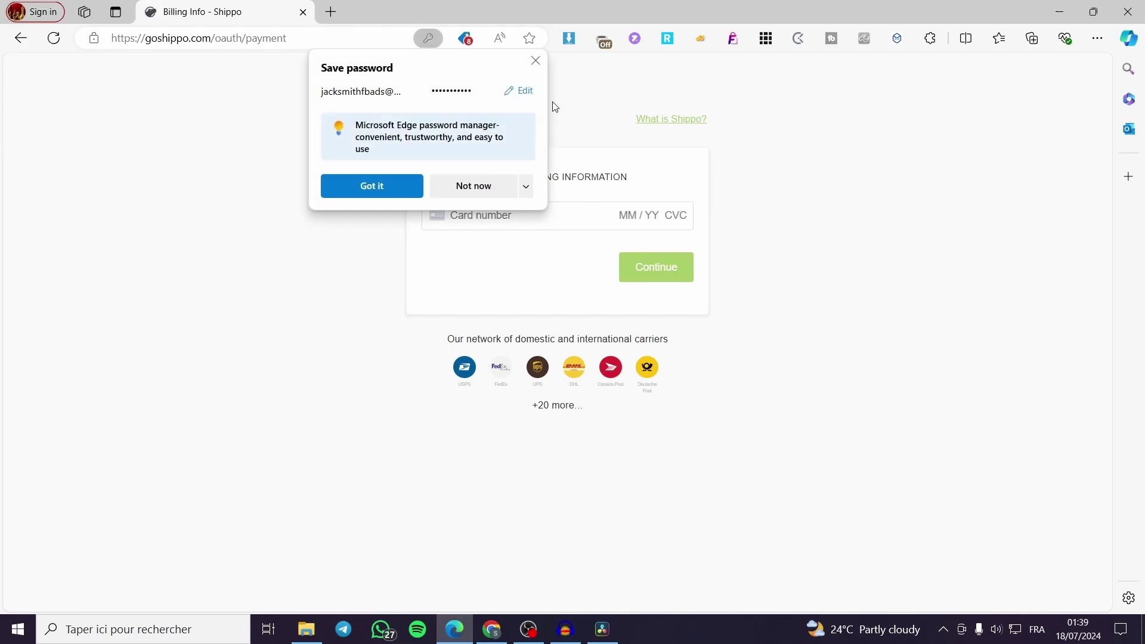
# Dismiss the browser's save-password prompt and continue past Shippo billing without a card.
pyautogui.click(535, 61)
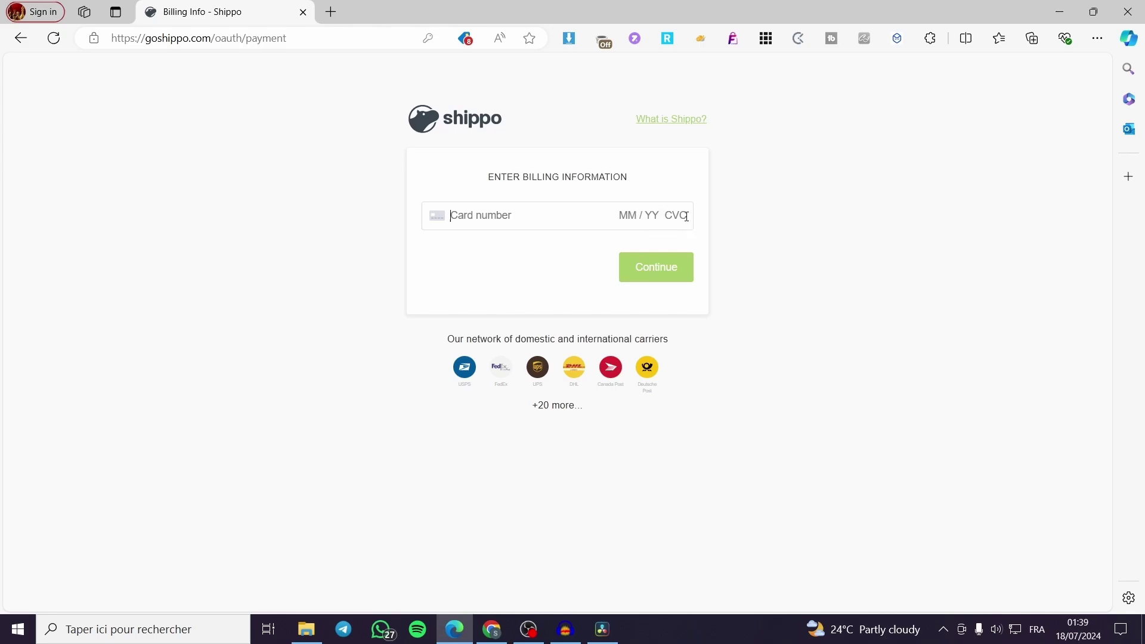
pyautogui.click(656, 265)
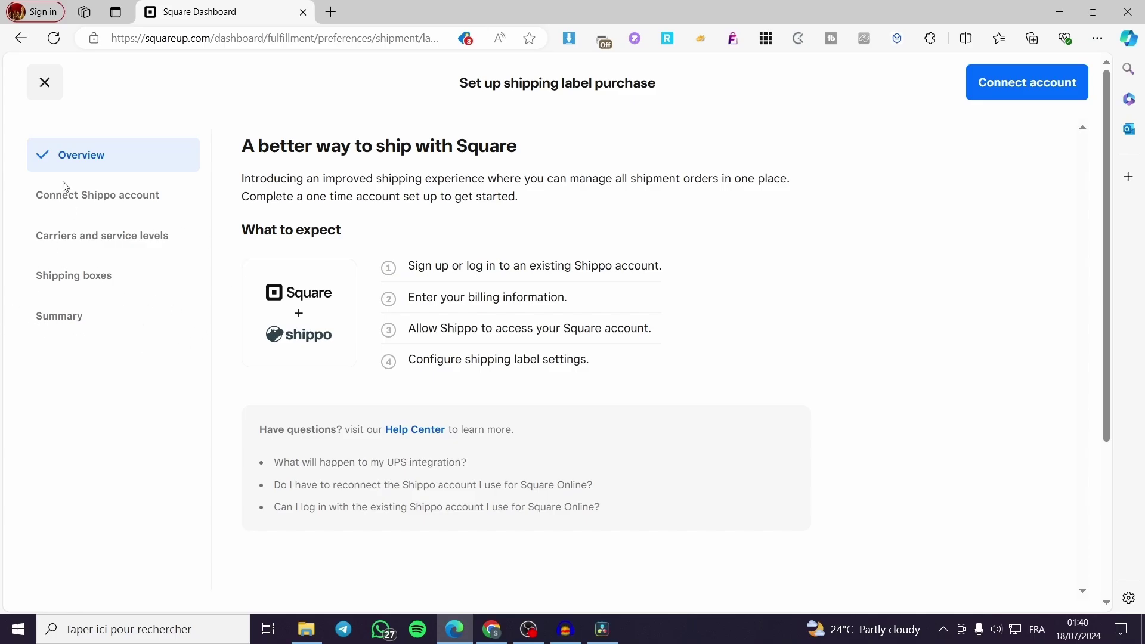
# Close the shipping label setup and start another shipping rate profile.
pyautogui.click(44, 82)
pyautogui.scroll(-2, 767, 361)
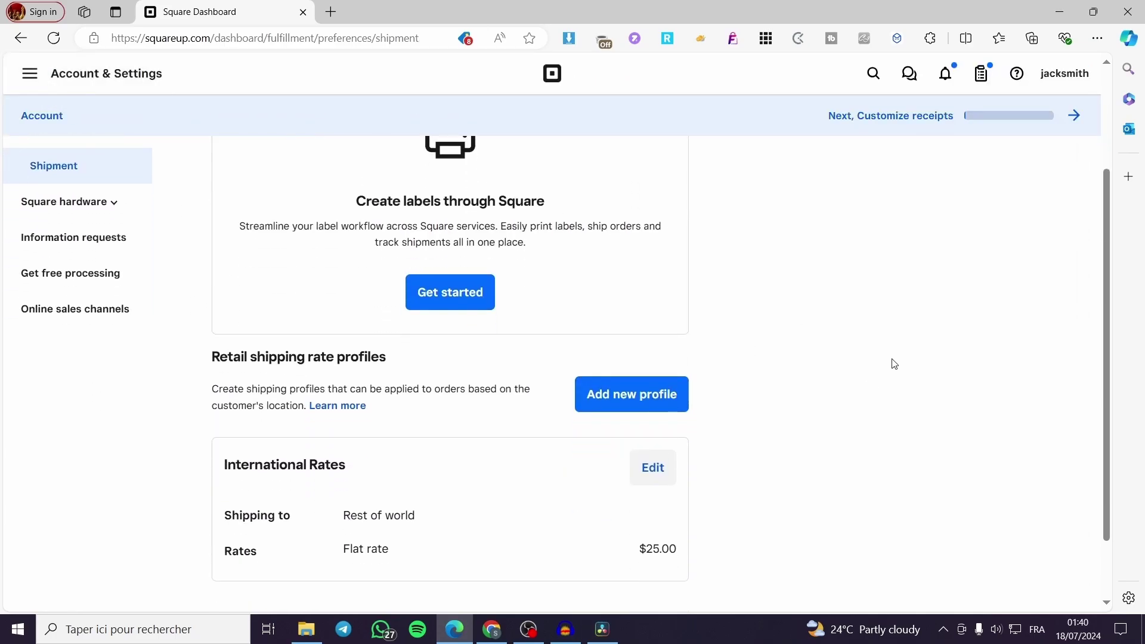
pyautogui.scroll(-1, 766, 391)
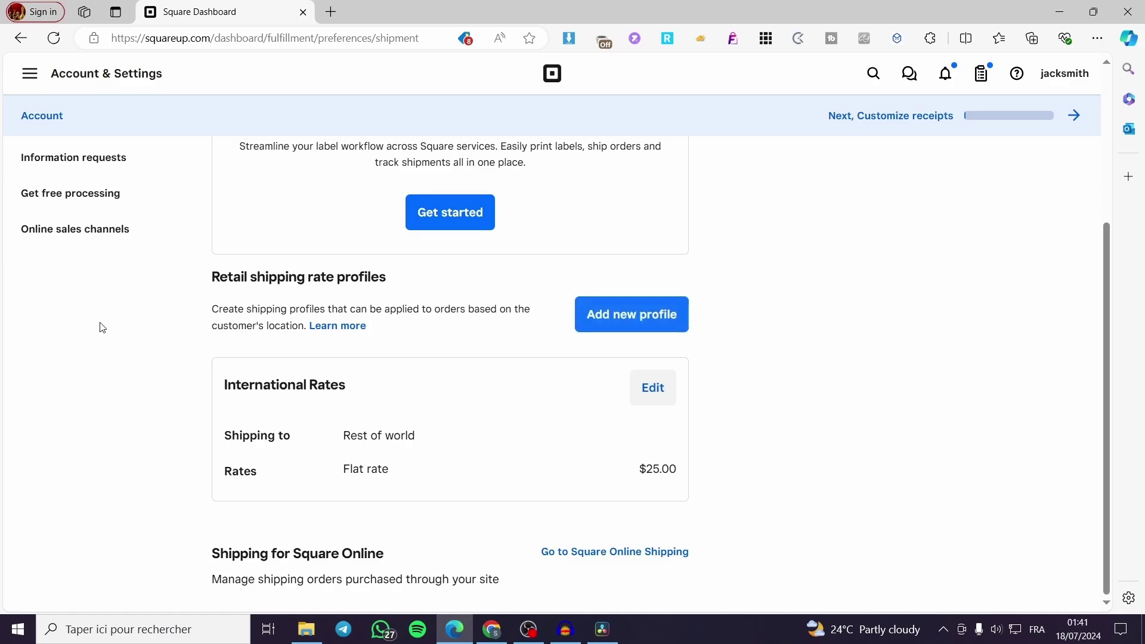
pyautogui.click(654, 315)
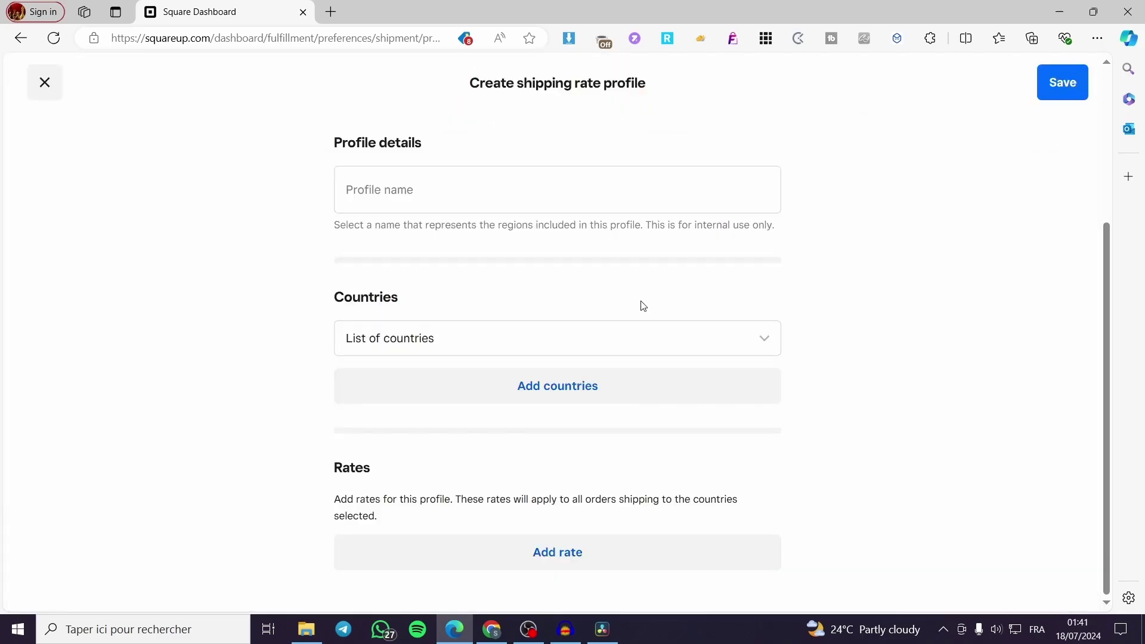
# Name the profile 'Express Shipping' and limit it to a list of countries.
pyautogui.click(443, 207)
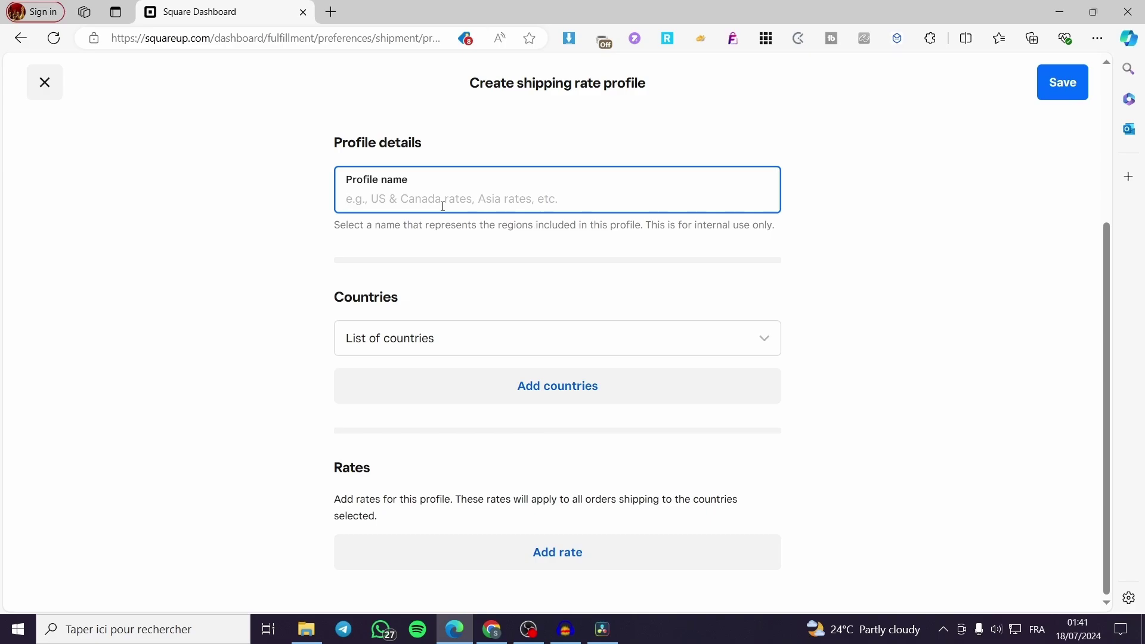
pyautogui.write('Express Shipping')
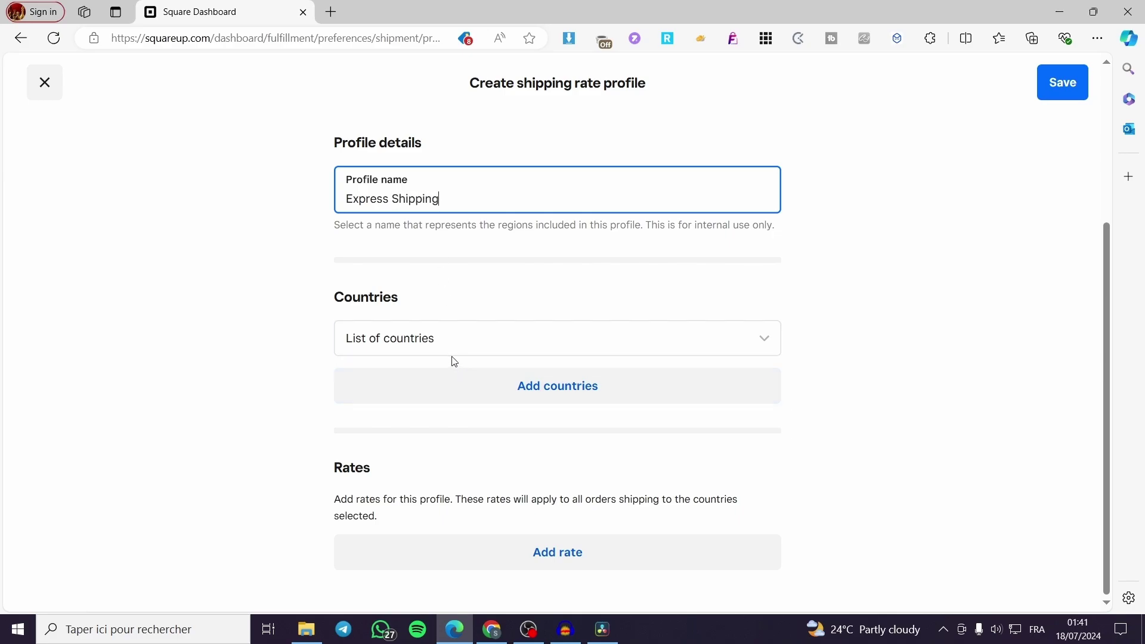
pyautogui.click(448, 352)
pyautogui.click(452, 210)
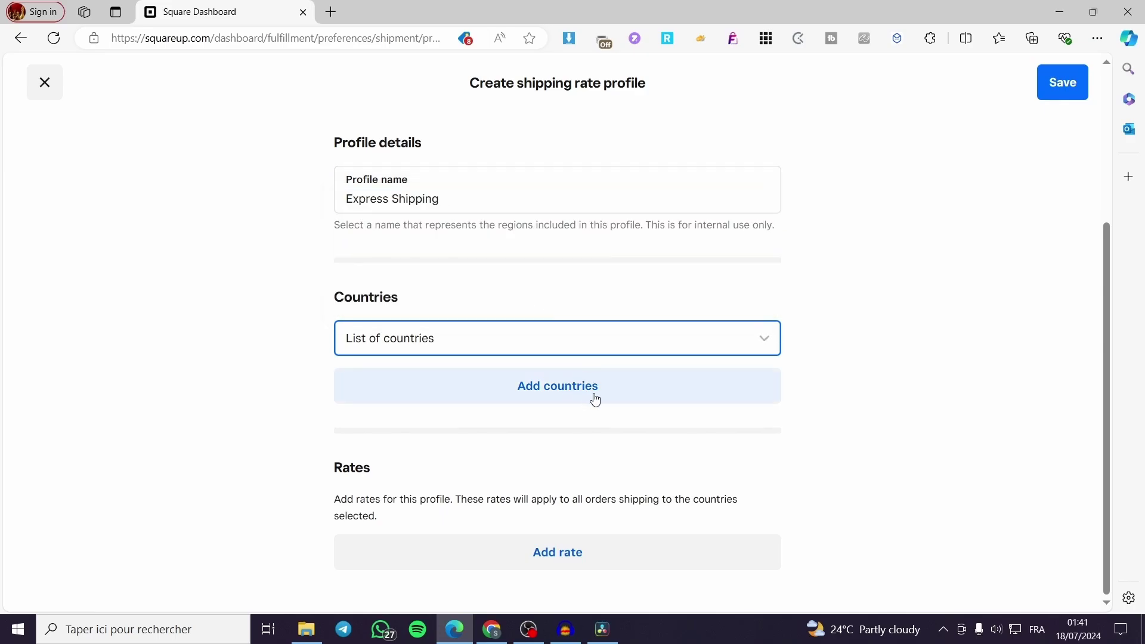
# Try out the country picker and selection modes, keeping the list-of-countries option for the profile.
pyautogui.click(549, 396)
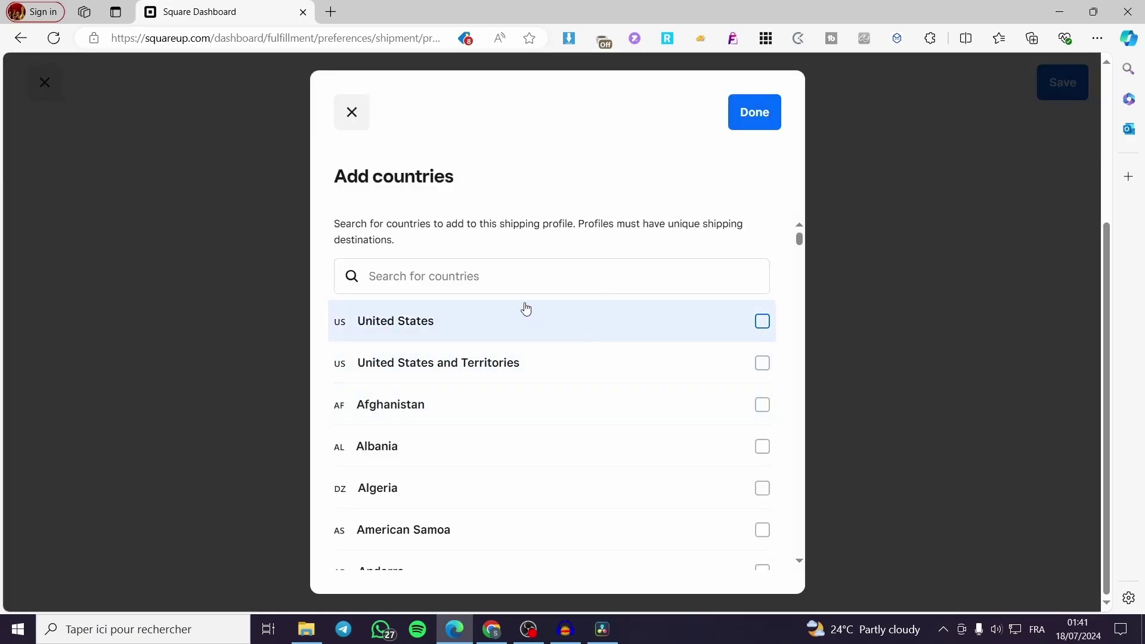
pyautogui.click(762, 321)
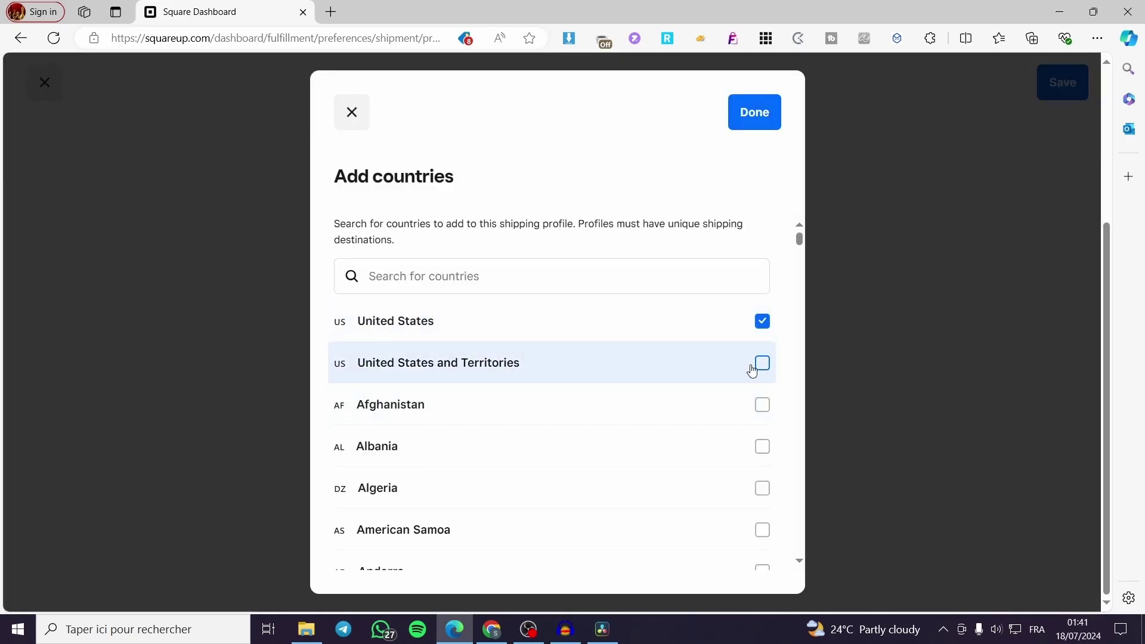
pyautogui.scroll(-10, 739, 340)
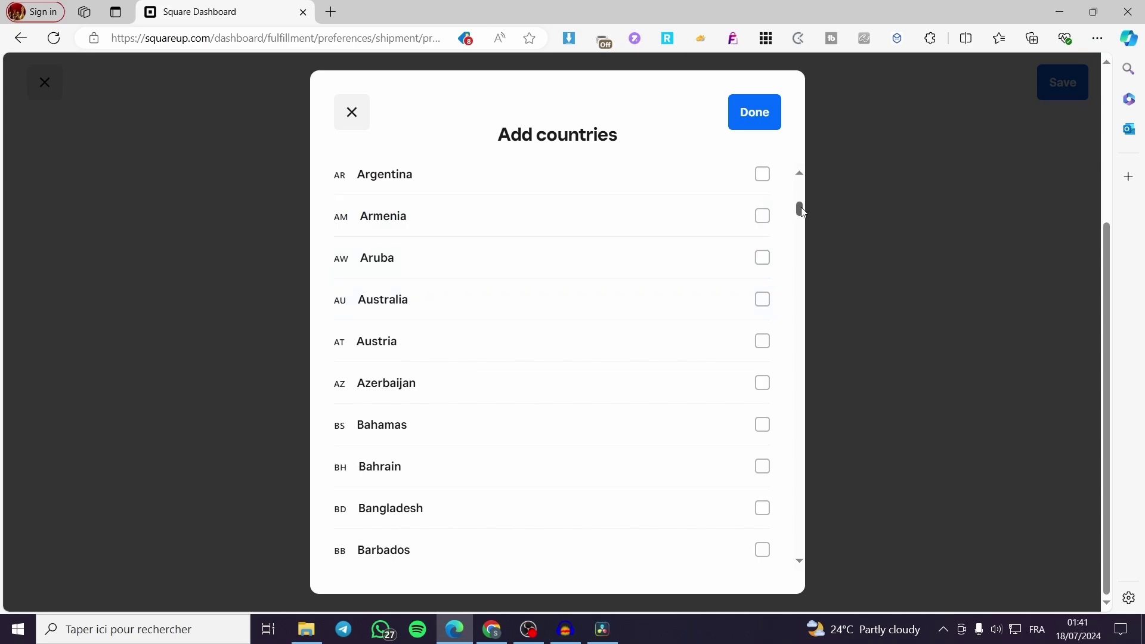
pyautogui.moveTo(799, 209); pyautogui.dragTo(794, 153)
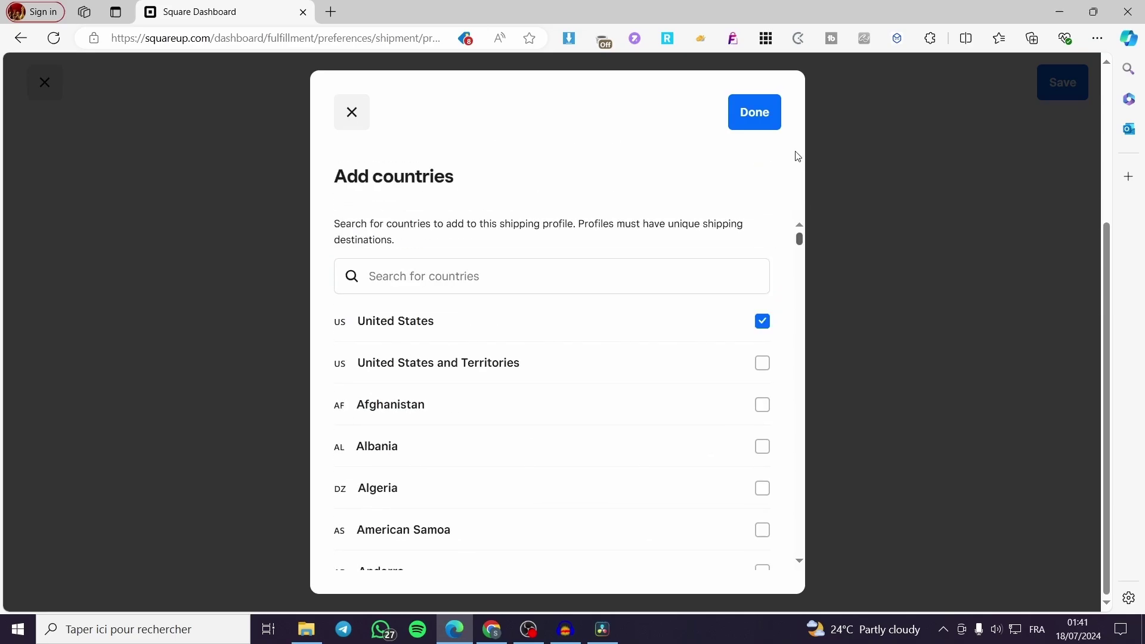
pyautogui.click(762, 321)
pyautogui.click(351, 113)
pyautogui.click(506, 338)
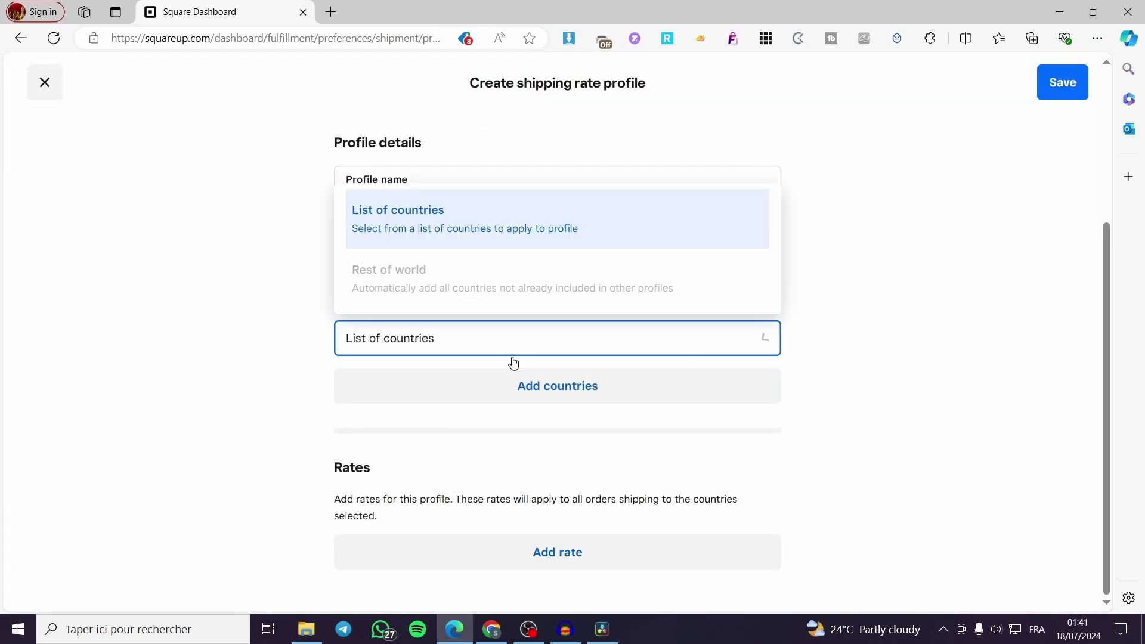
pyautogui.click(413, 293)
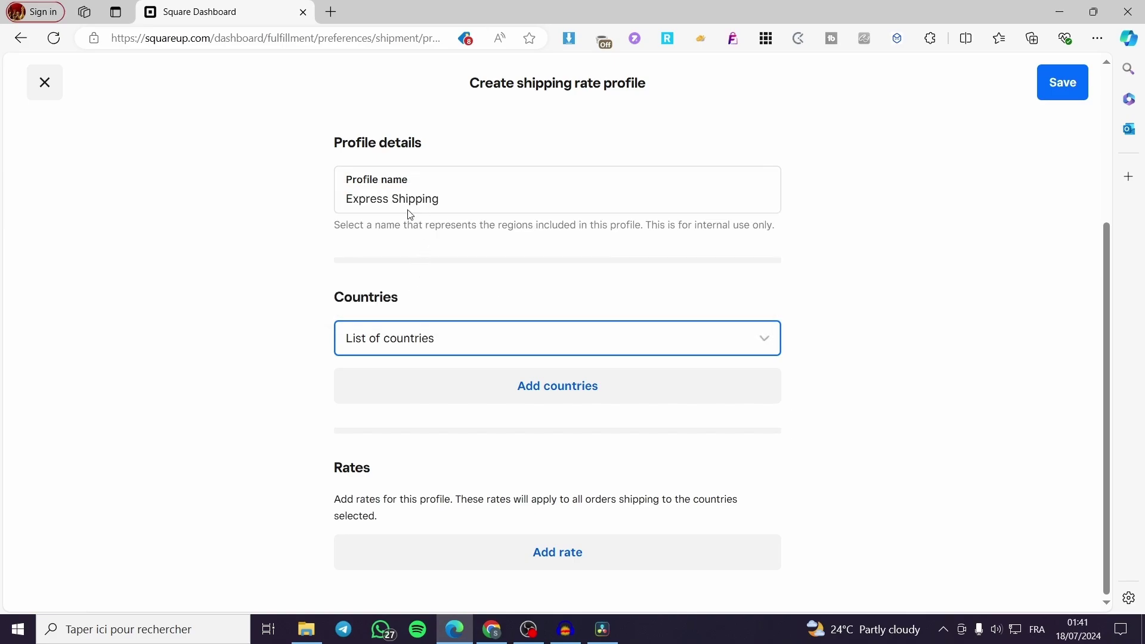
pyautogui.click(439, 325)
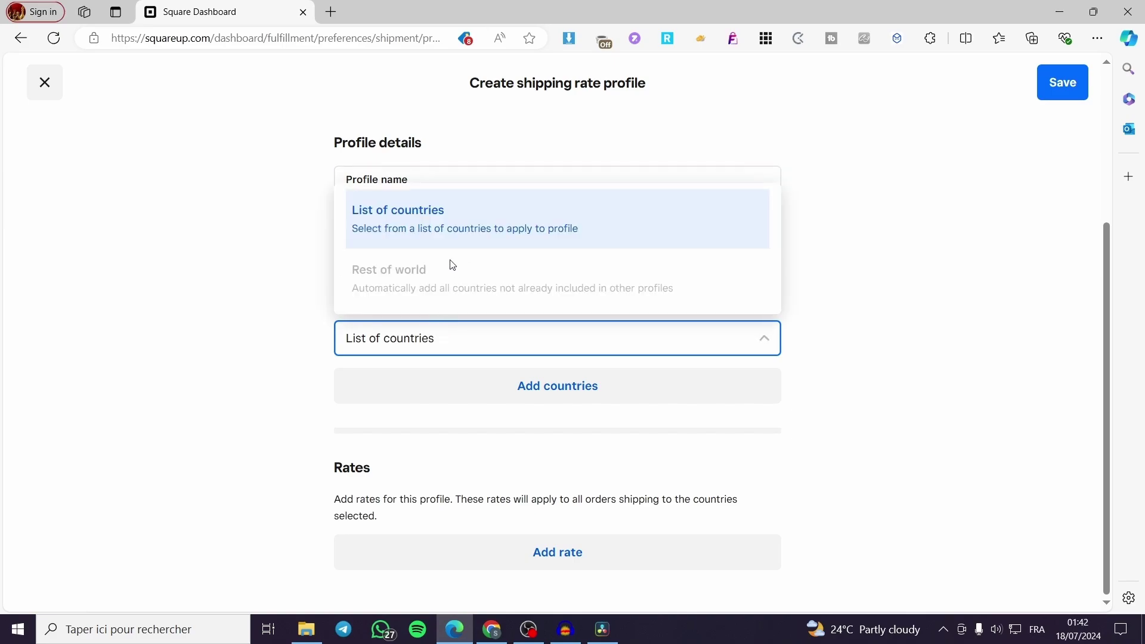
pyautogui.click(481, 234)
pyautogui.click(598, 345)
pyautogui.click(835, 363)
# Select United States, Greece, Germany and one more country, and confirm the four countries.
pyautogui.click(712, 382)
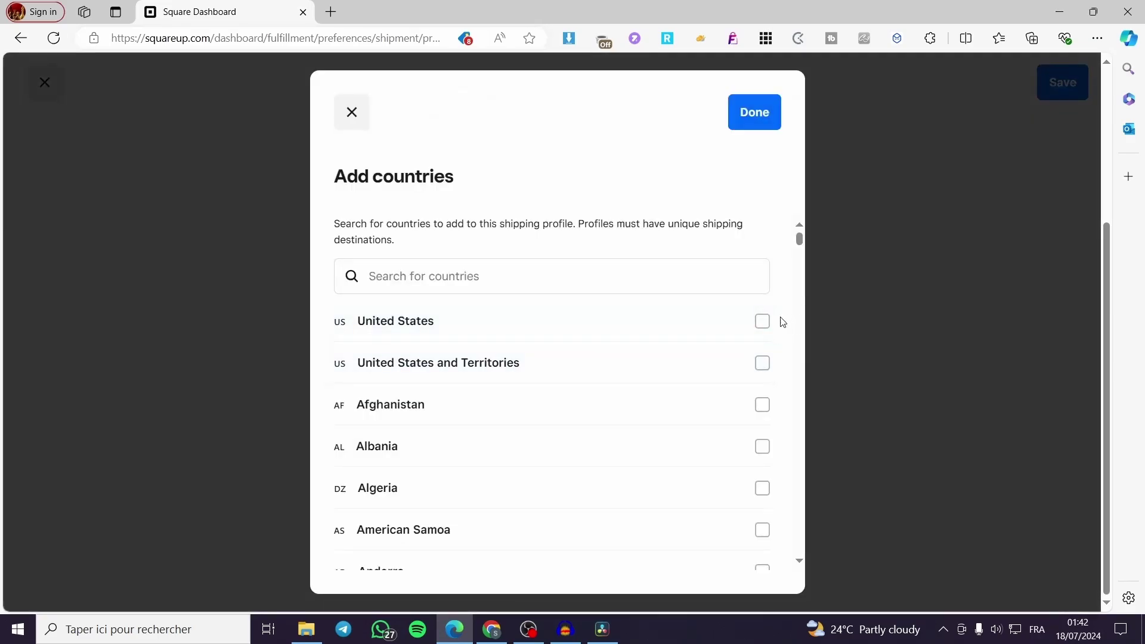
pyautogui.click(763, 322)
pyautogui.scroll(-5, 745, 441)
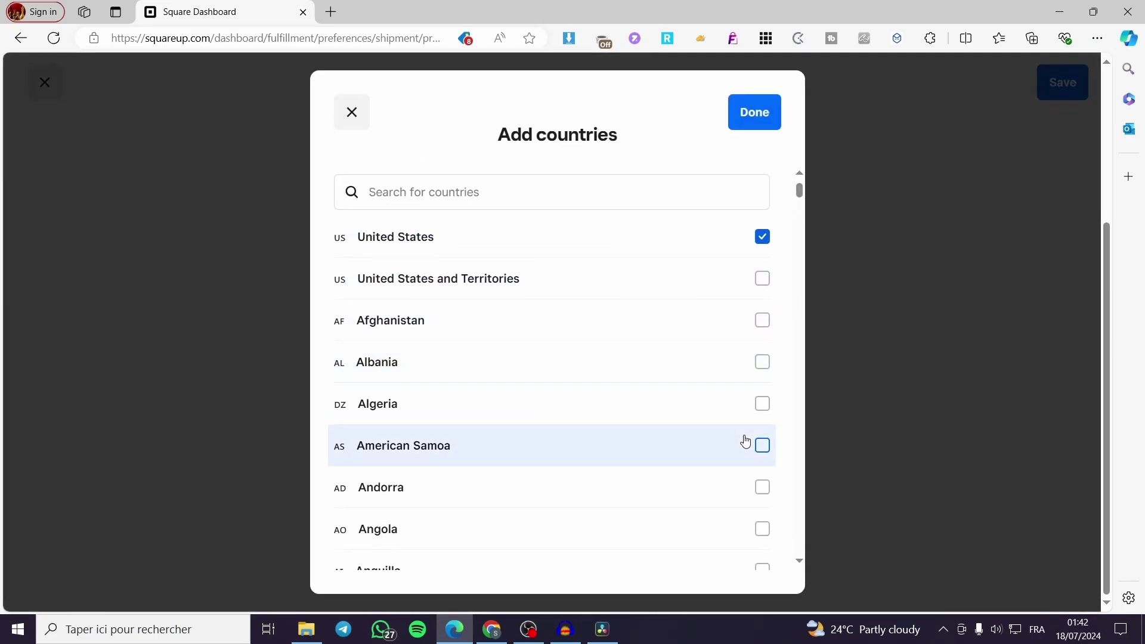
pyautogui.moveTo(799, 203); pyautogui.dragTo(806, 316)
pyautogui.scroll(1, 754, 327)
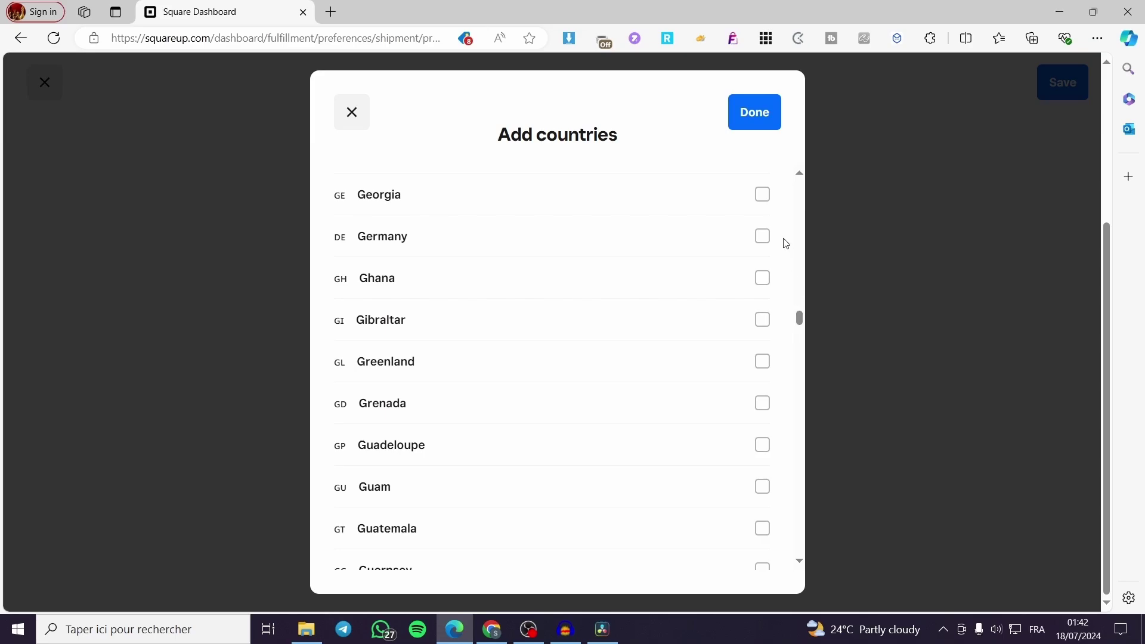
pyautogui.click(762, 236)
pyautogui.moveTo(799, 320); pyautogui.dragTo(800, 339)
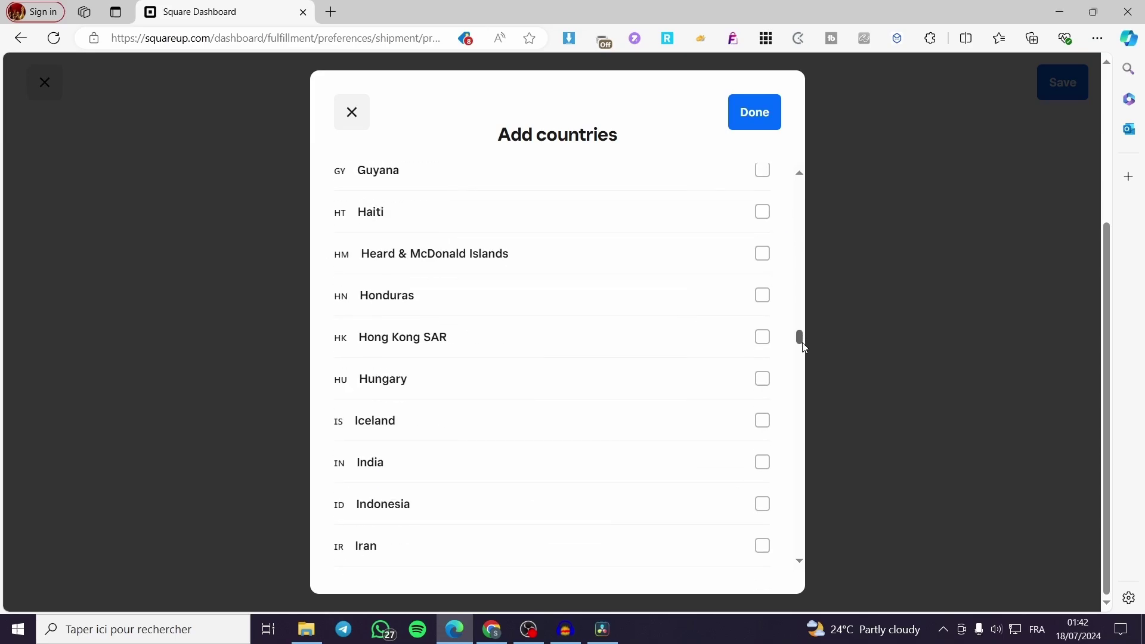
pyautogui.click(763, 114)
pyautogui.scroll(-3, 521, 374)
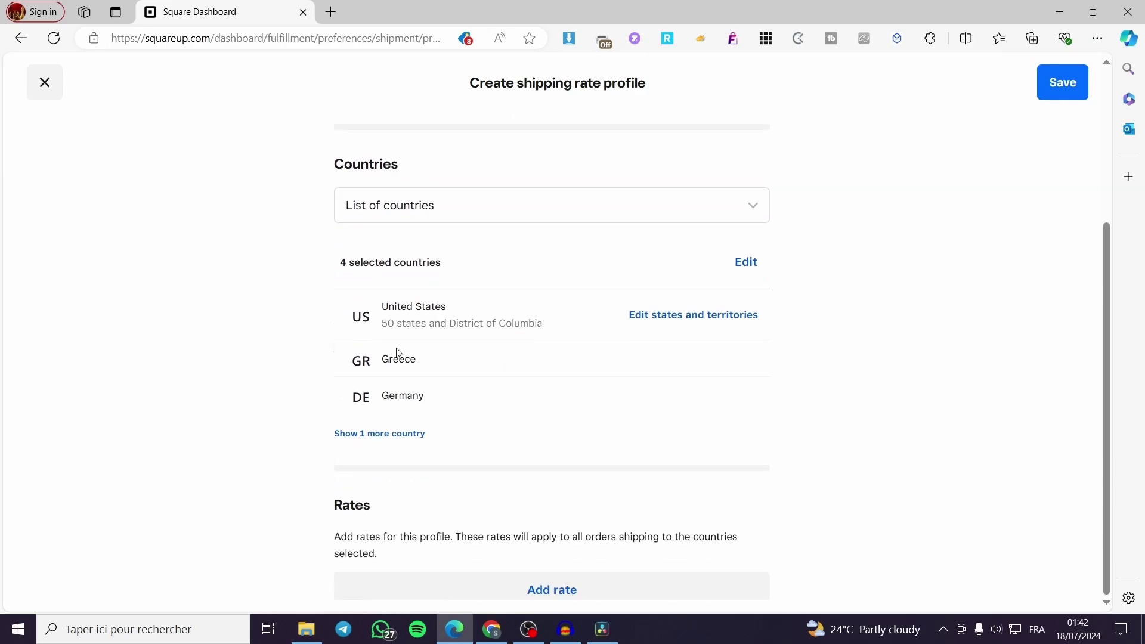
# Add a new shipping rate named 'Standard'.
pyautogui.click(610, 587)
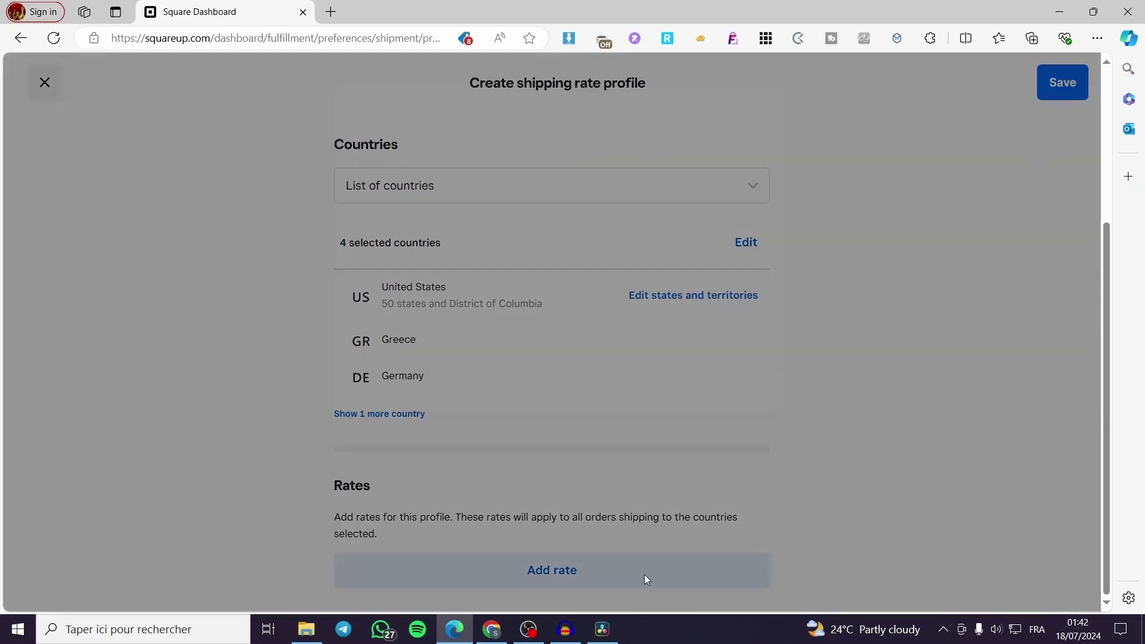
pyautogui.click(444, 263)
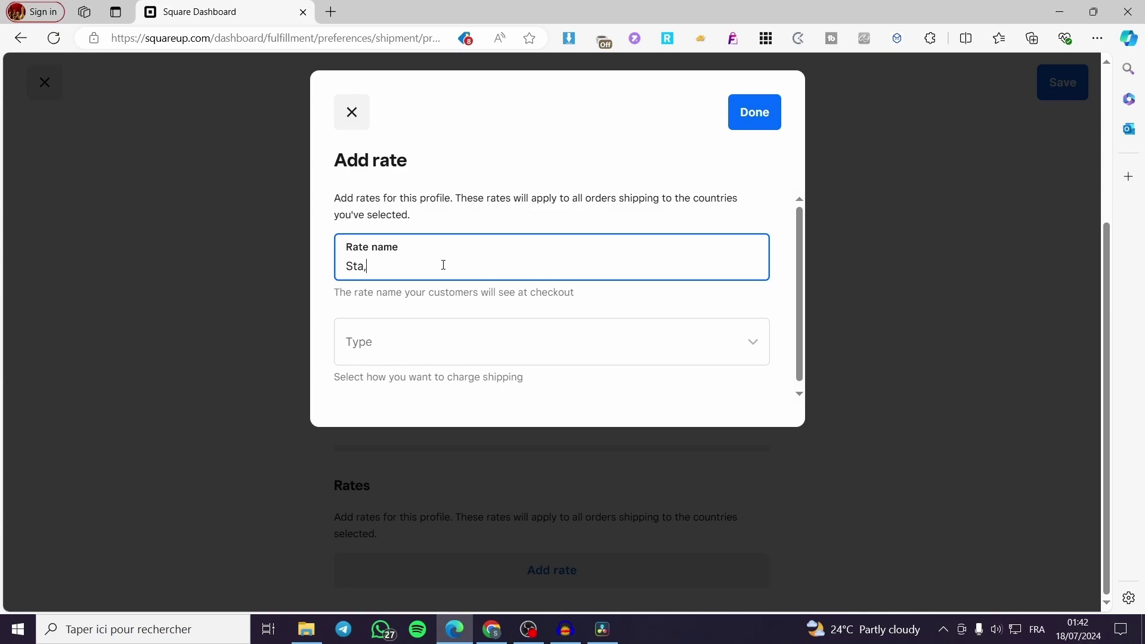
pyautogui.write('Stanf')
pyautogui.press('BackSpace')
pyautogui.write('dard')
# Make the Standard rate free shipping on a minimum order total of 150.00 and confirm it.
pyautogui.click(471, 343)
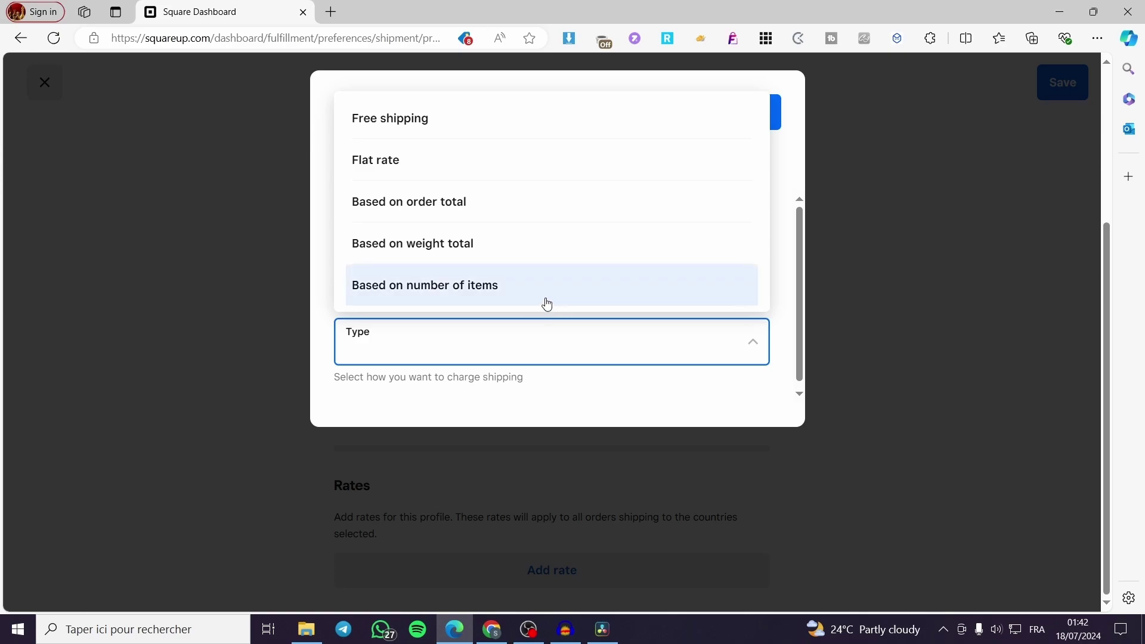
pyautogui.click(426, 124)
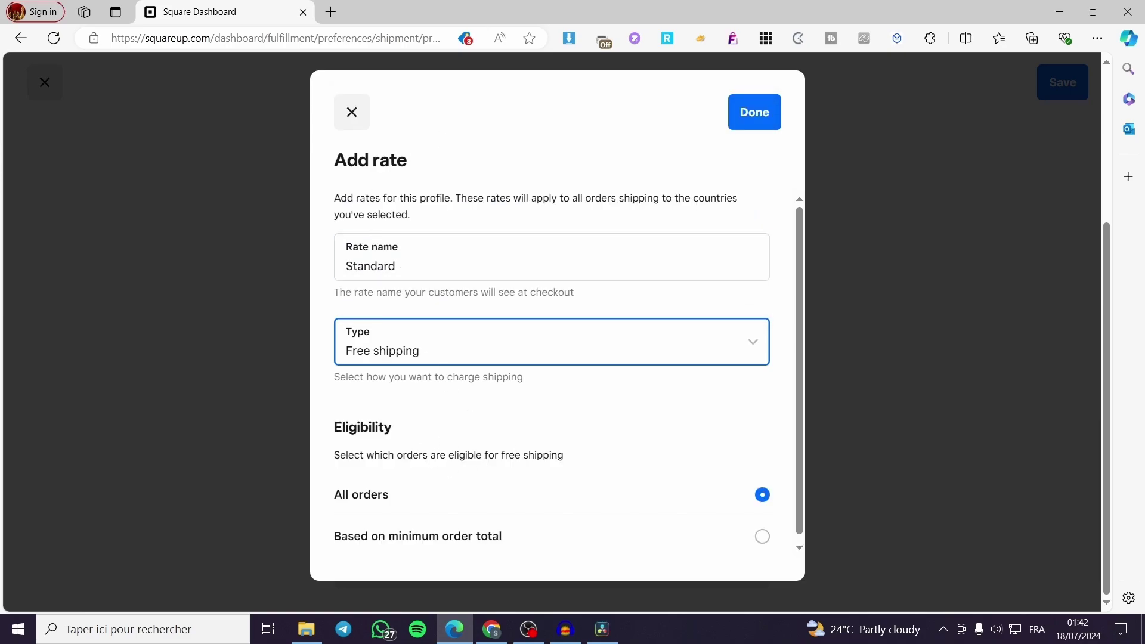
pyautogui.scroll(-1, 364, 430)
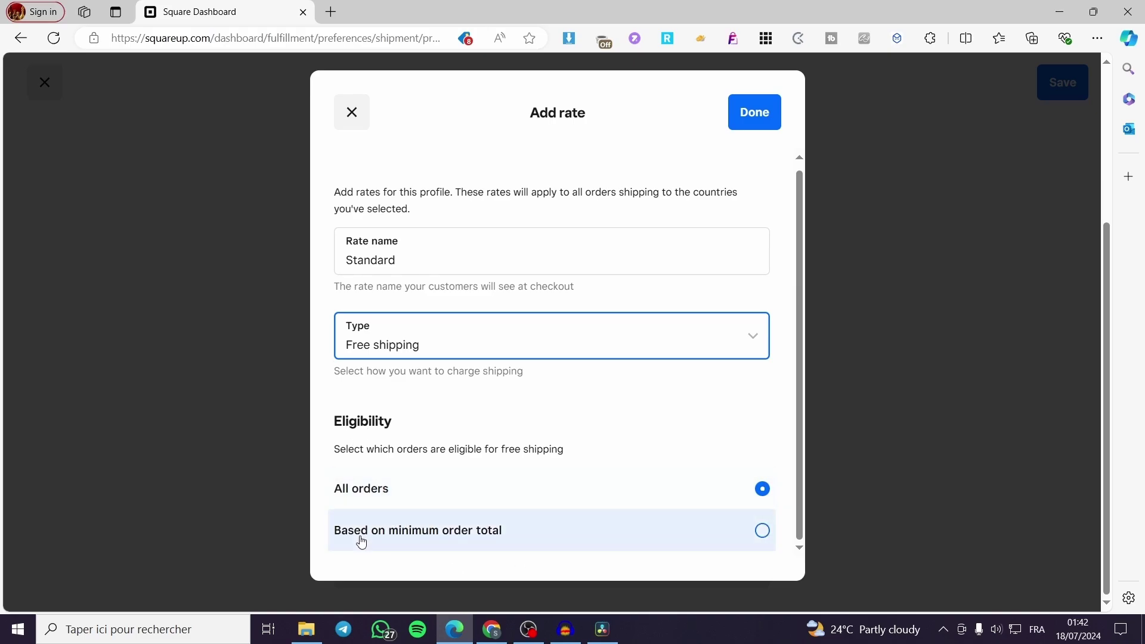
pyautogui.click(439, 546)
pyautogui.scroll(-2, 600, 482)
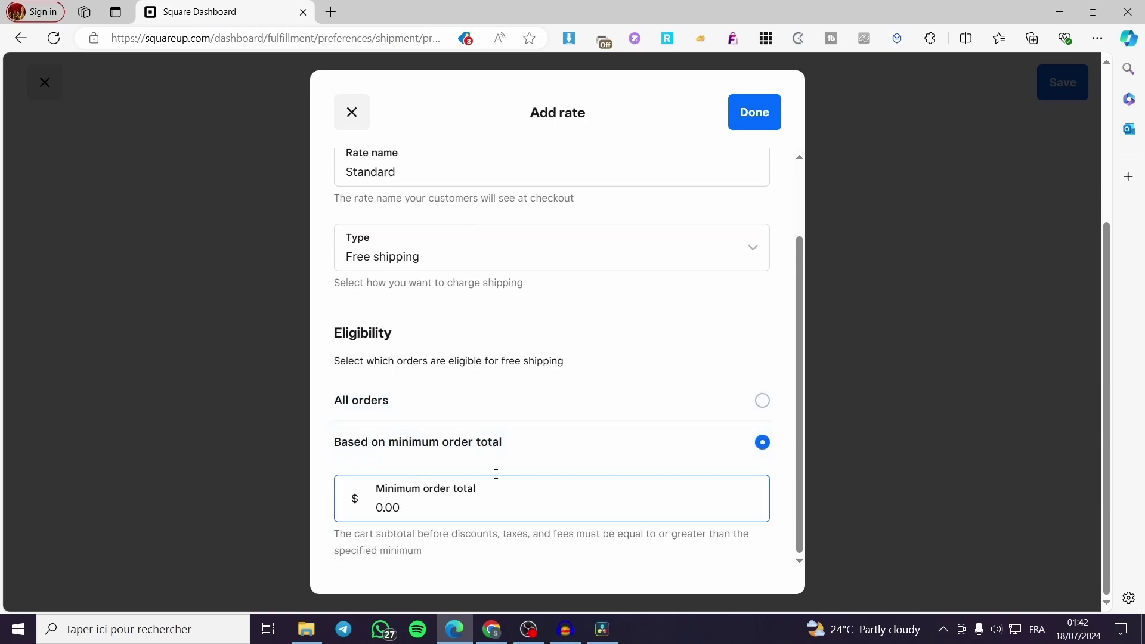
pyautogui.click(437, 498)
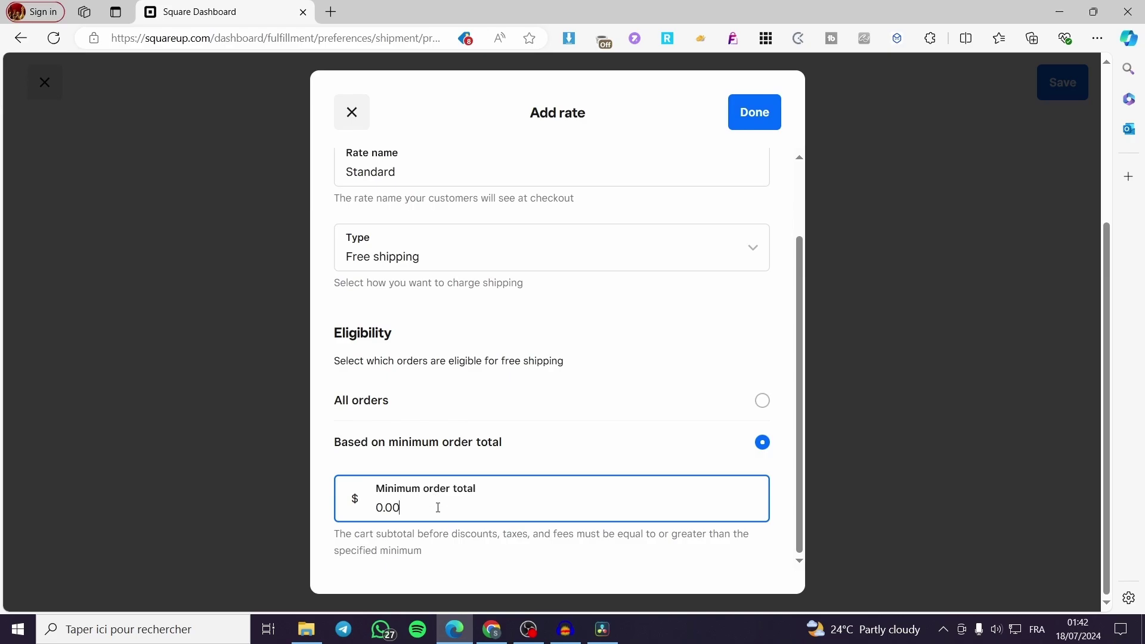
pyautogui.moveTo(438, 508); pyautogui.dragTo(302, 506)
pyautogui.write('150.00')
pyautogui.scroll(3, 524, 329)
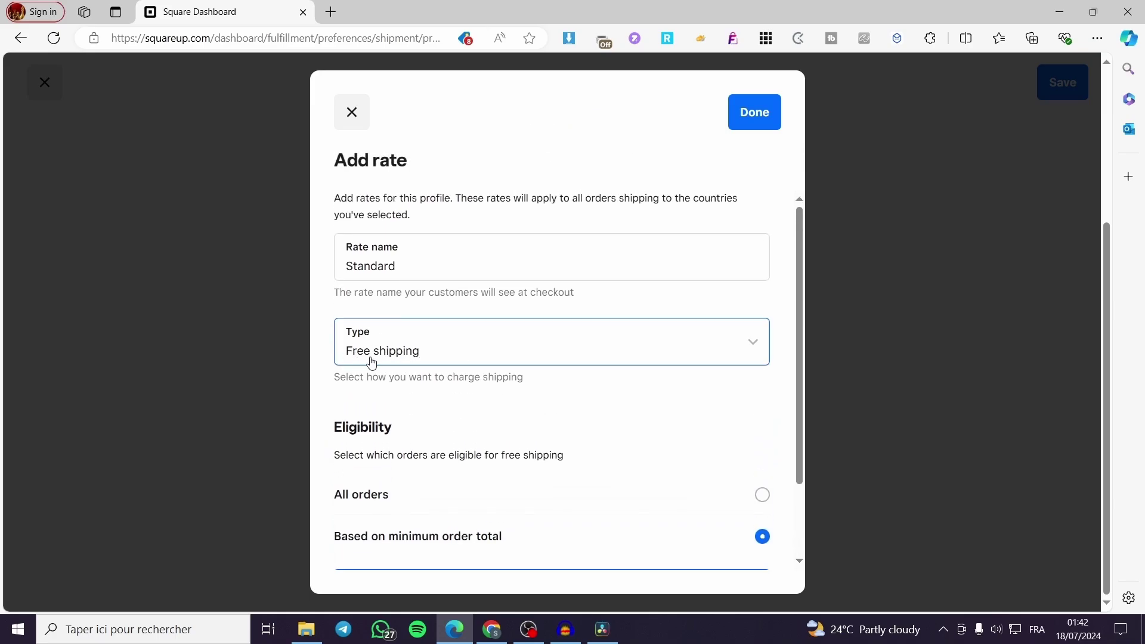
pyautogui.click(773, 117)
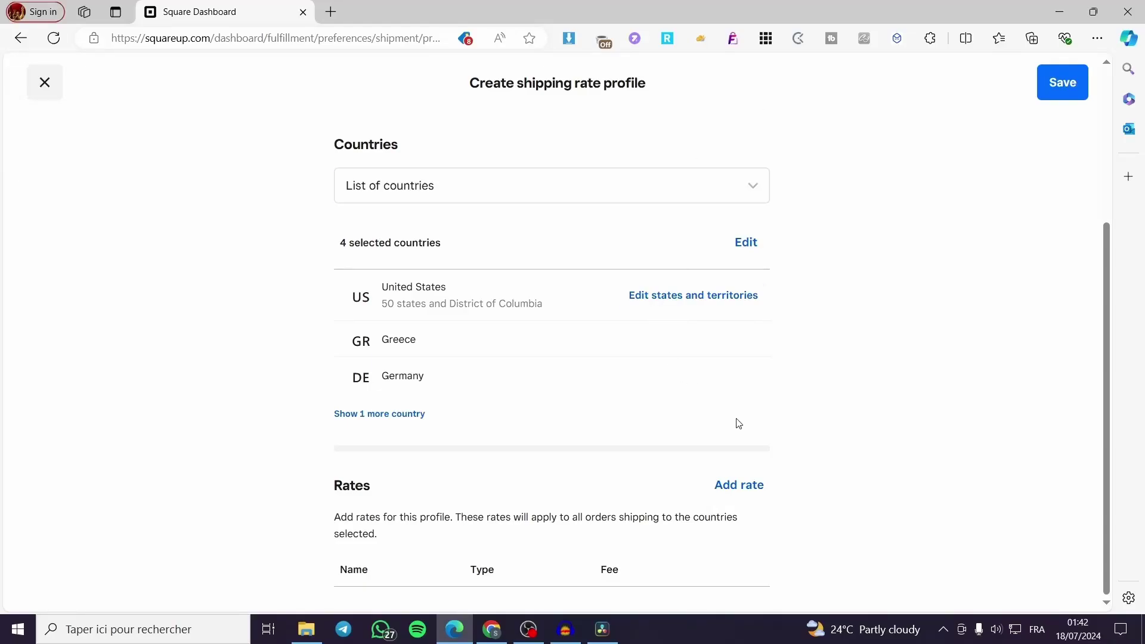
# Save the Express Shipping profile with its four countries and Standard free-over-$150.00 rate.
pyautogui.scroll(-1, 663, 376)
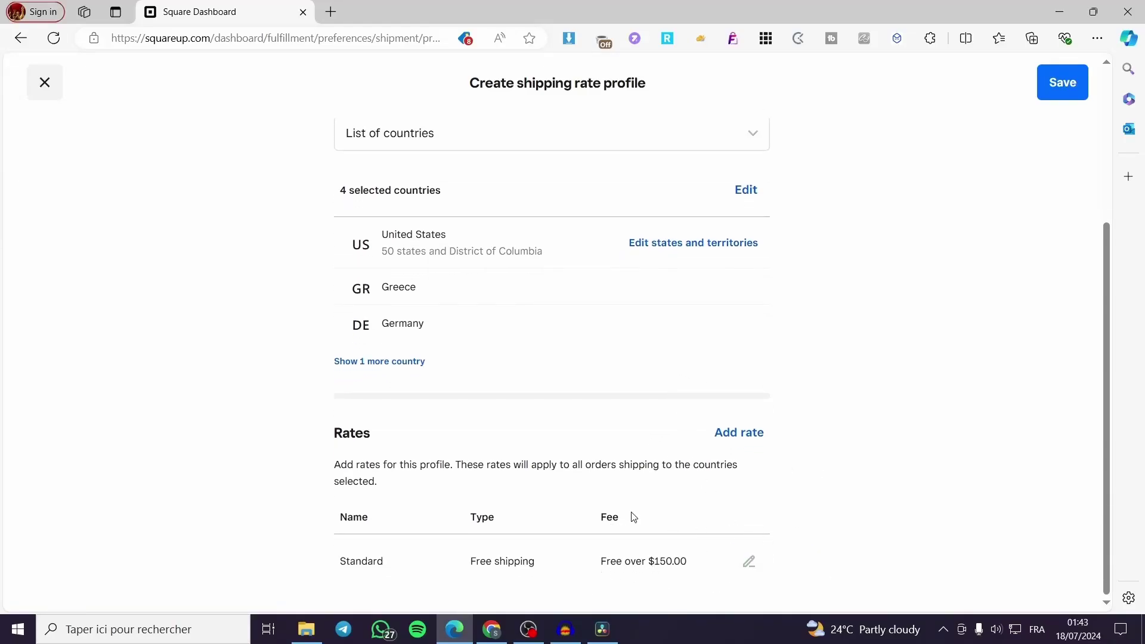
pyautogui.scroll(3, 596, 441)
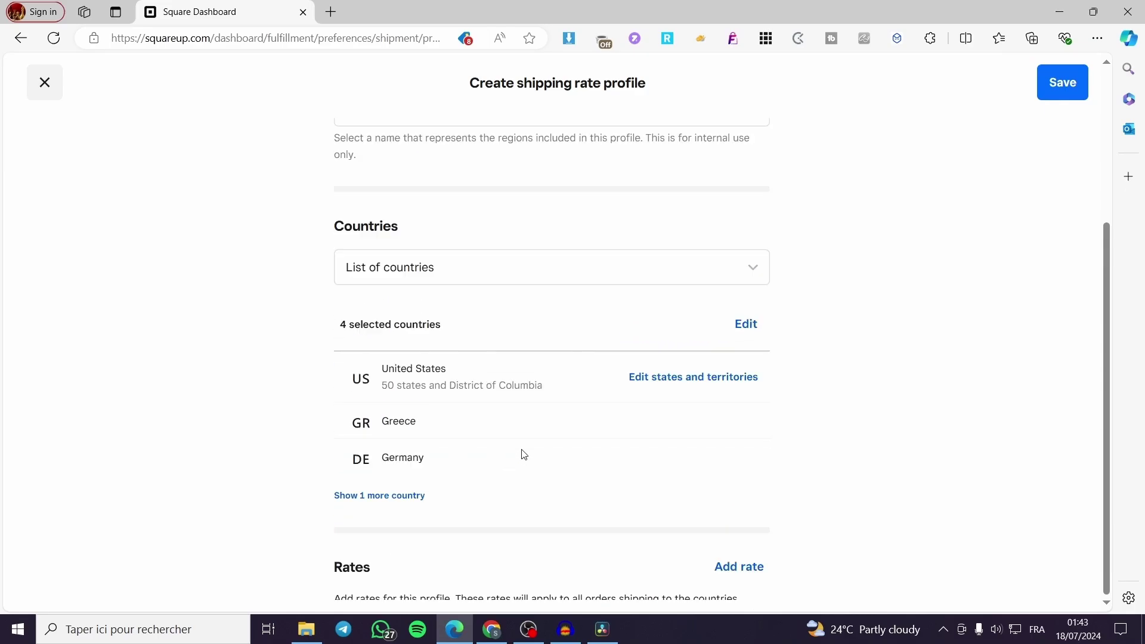
pyautogui.scroll(-3, 906, 292)
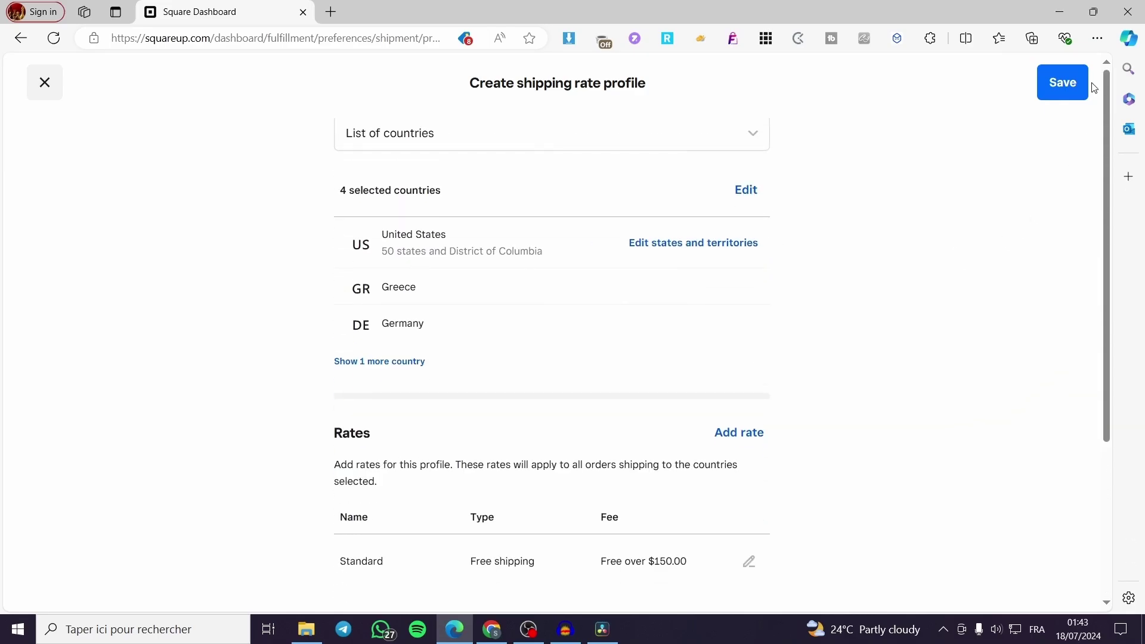
pyautogui.click(1062, 91)
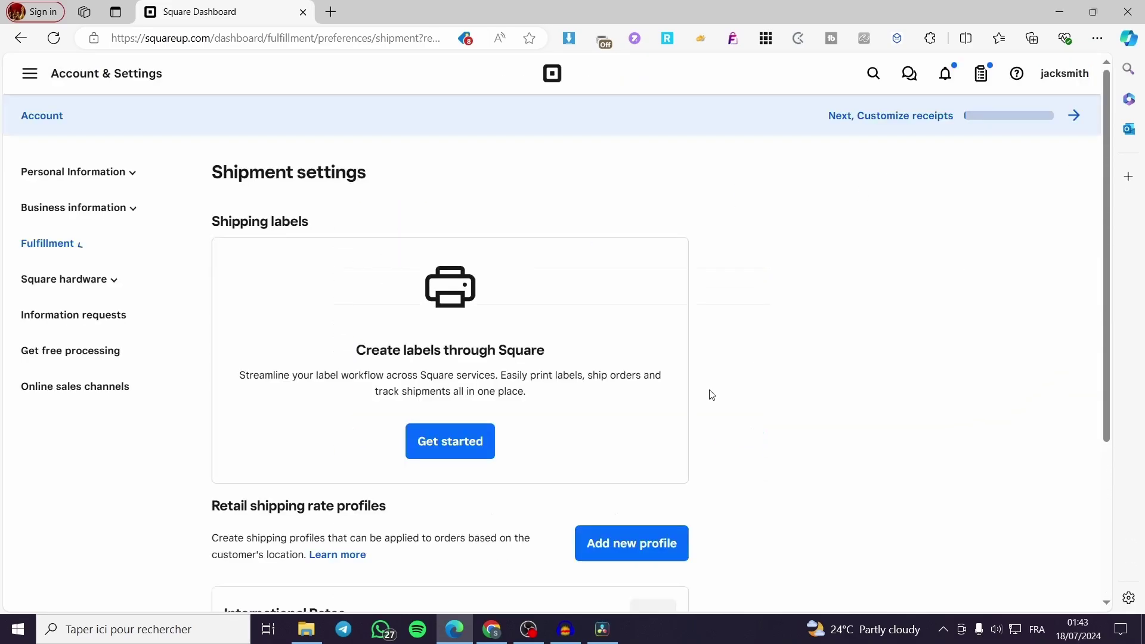